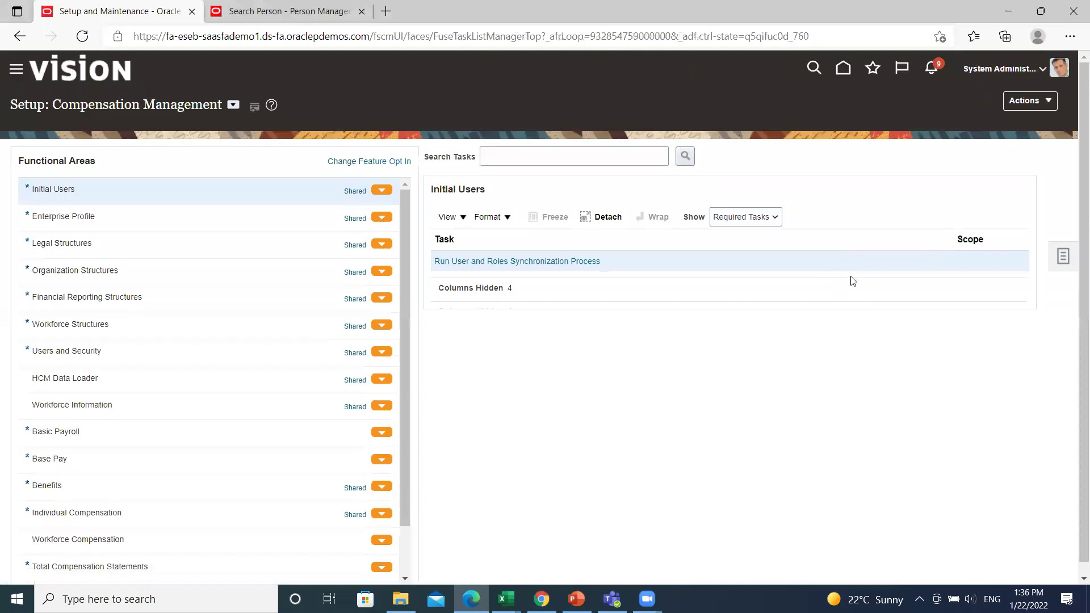
- Search the setup tasks for "Time definition" and open the Time Definitions task
left_click(1064, 259)
left_click(937, 257)
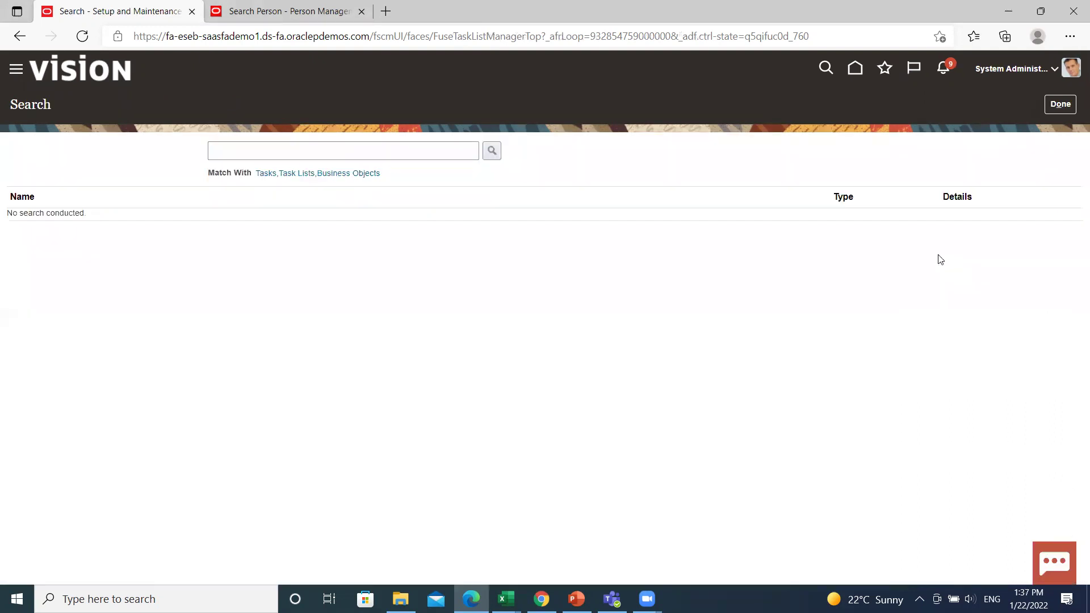
left_click(300, 155)
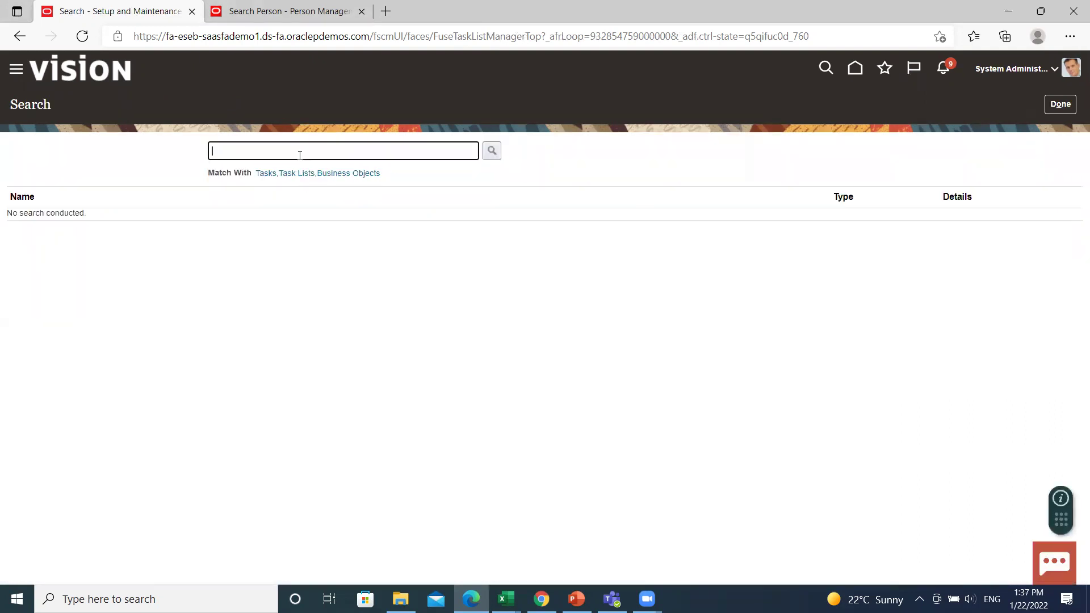
type("Time o")
type("efinition")
key("Return")
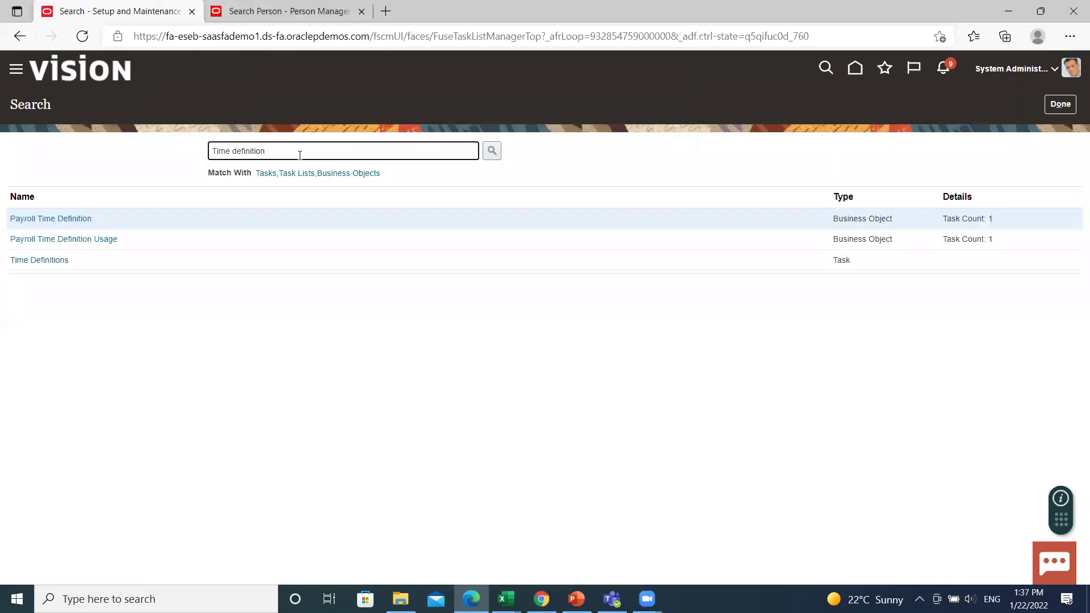
left_click(34, 261)
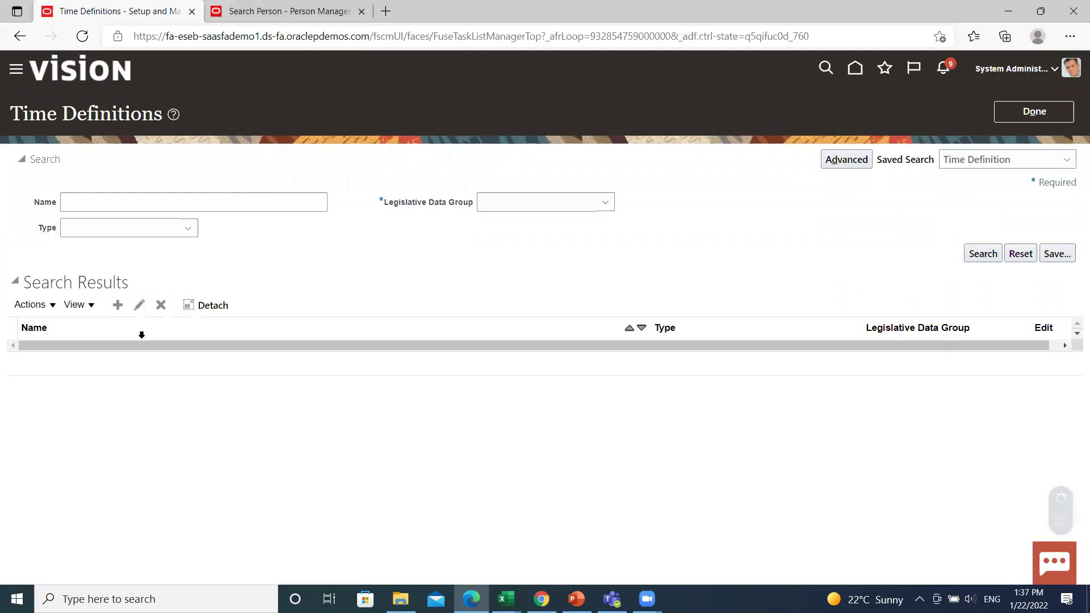
- Search for time definitions belonging to the US Legislative Data Group
left_click(548, 206)
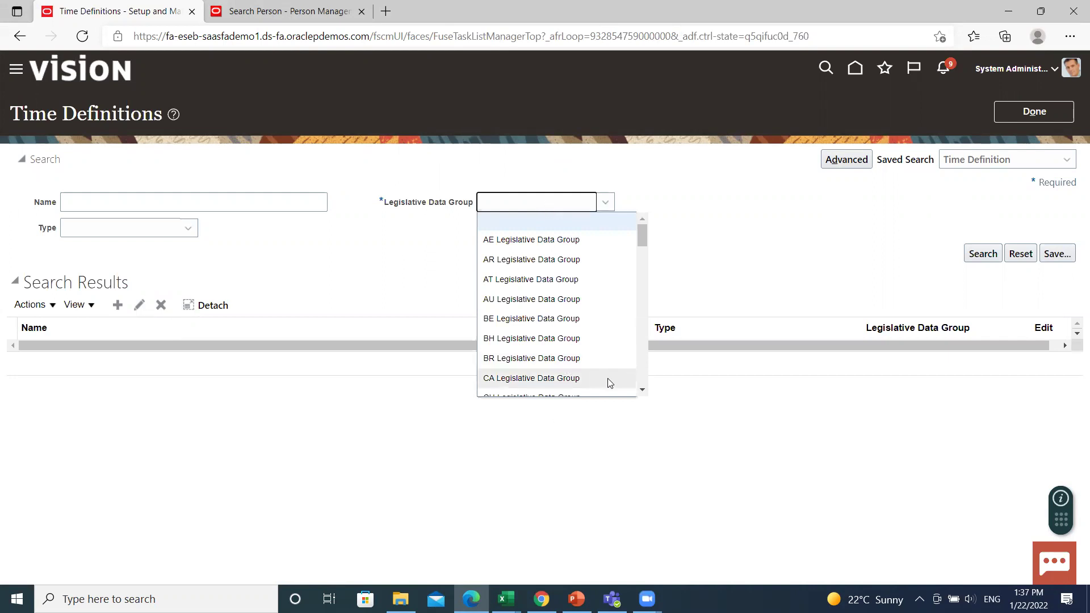
scroll(644, 390, "down", 3)
scroll(644, 390, "down", 4)
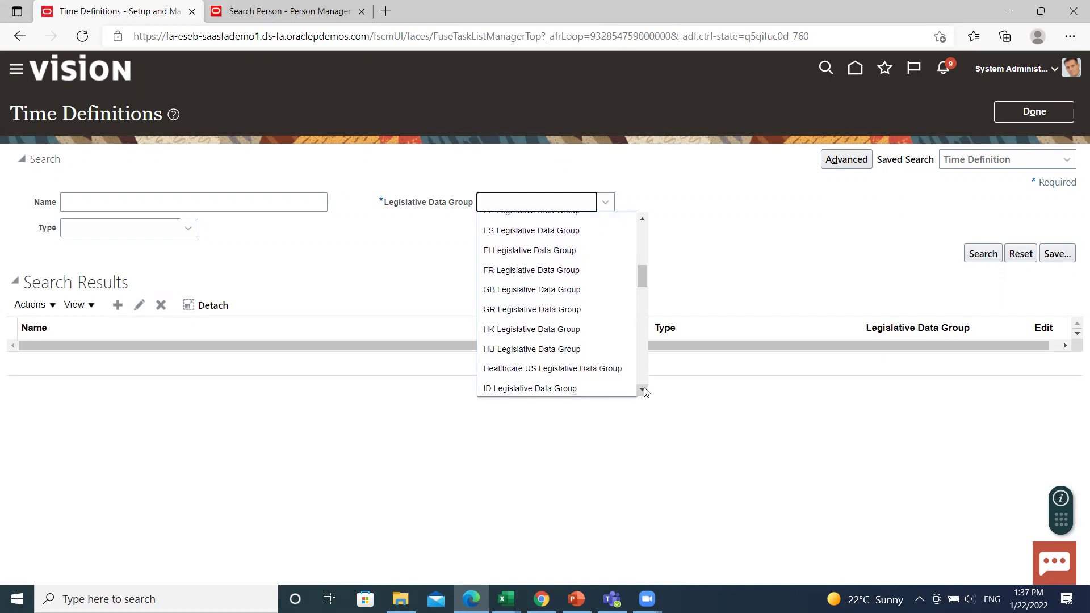
scroll(644, 390, "down", 4)
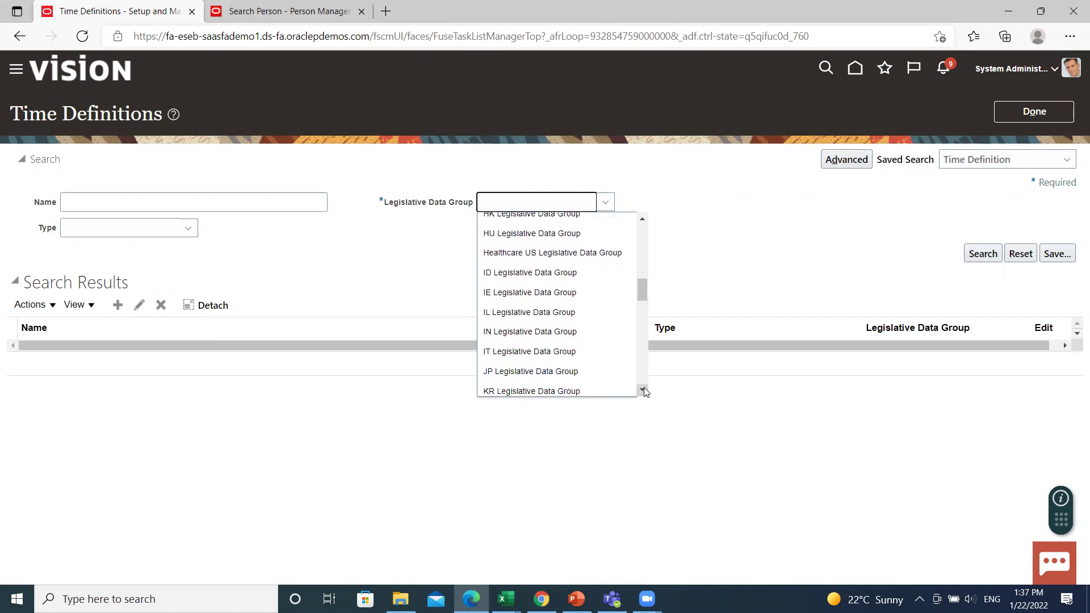
scroll(644, 391, "down", 4)
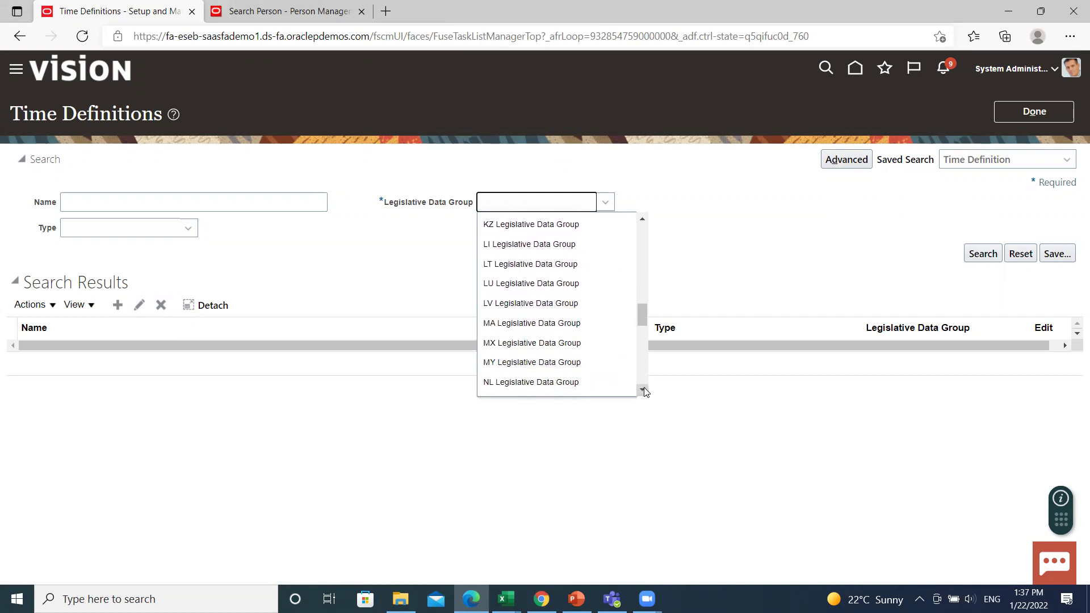
scroll(644, 390, "down", 4)
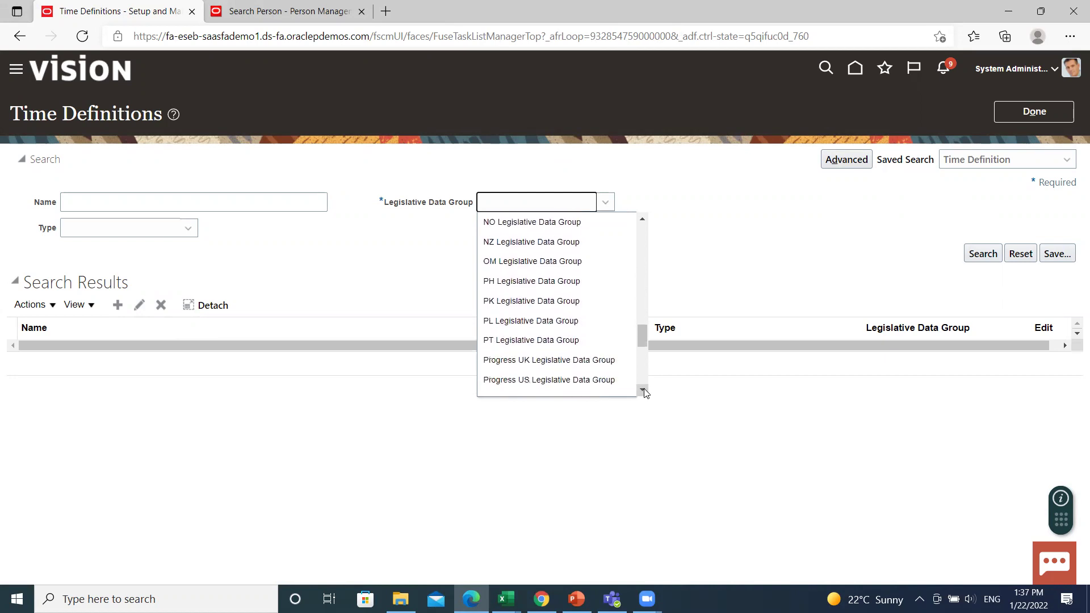
scroll(643, 391, "down", 3)
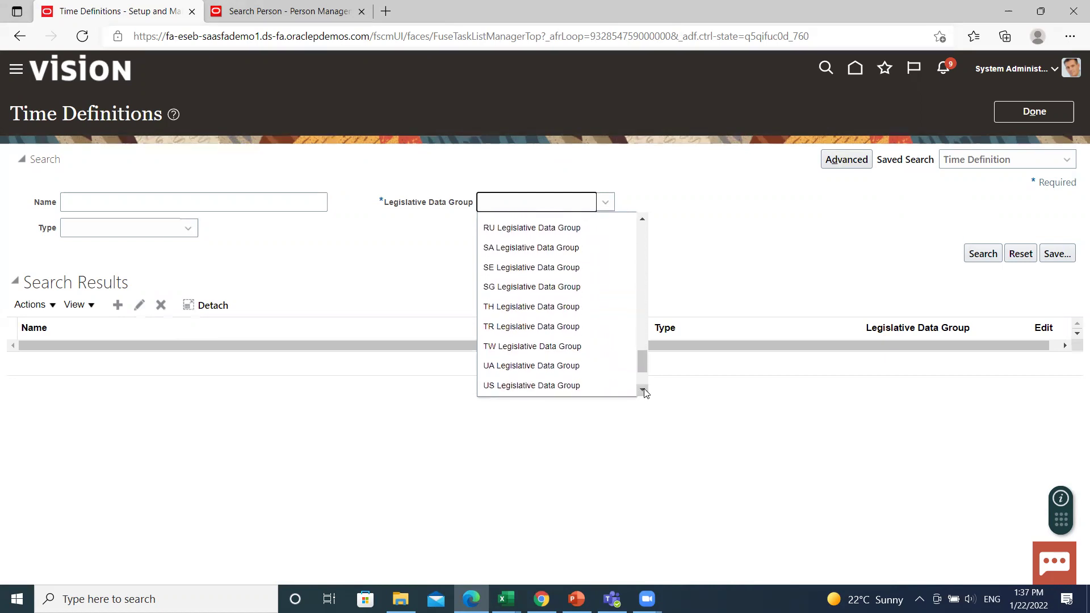
scroll(644, 390, "down", 1)
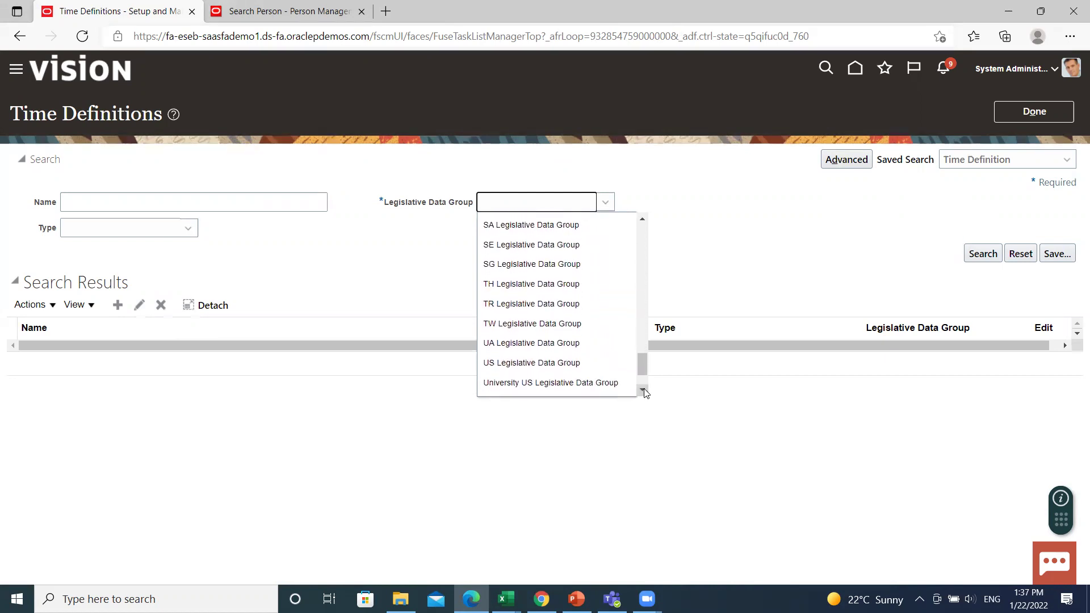
left_click(580, 363)
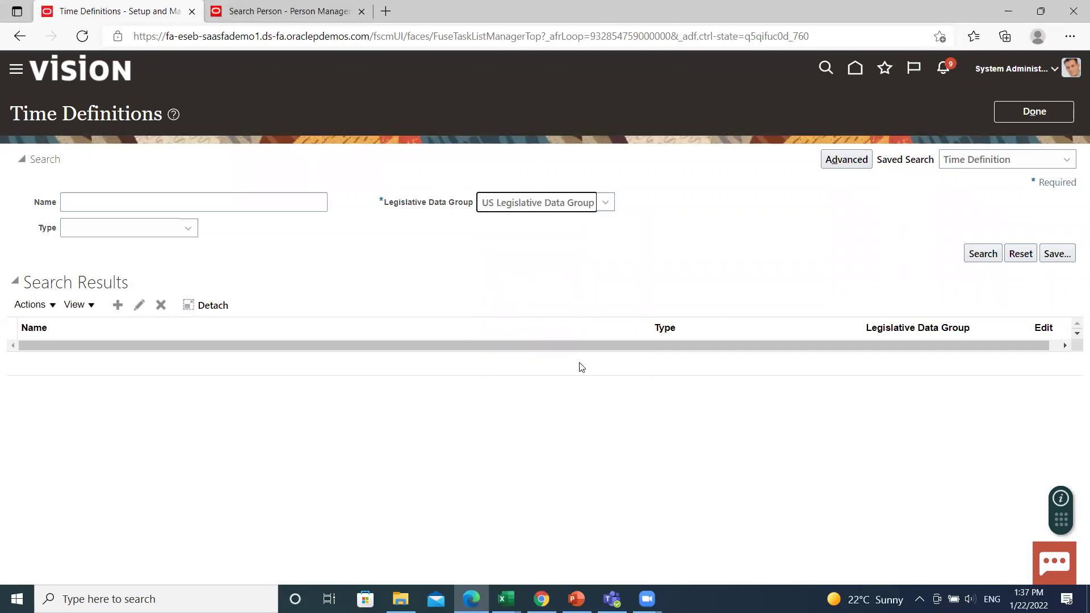
left_click(983, 255)
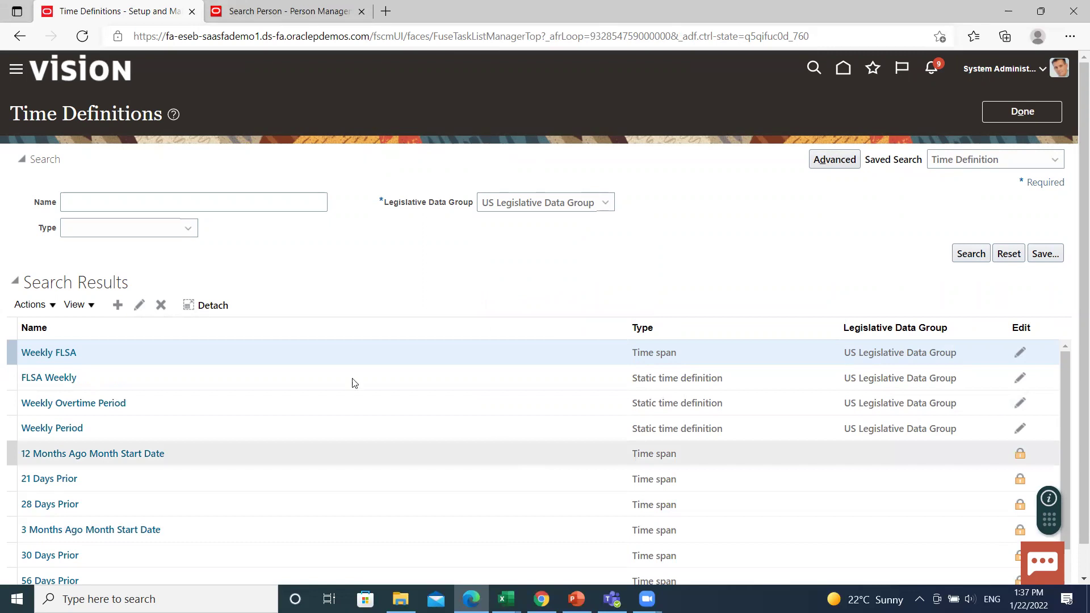
- Start creating a time definition of type Static time definition
left_click(120, 311)
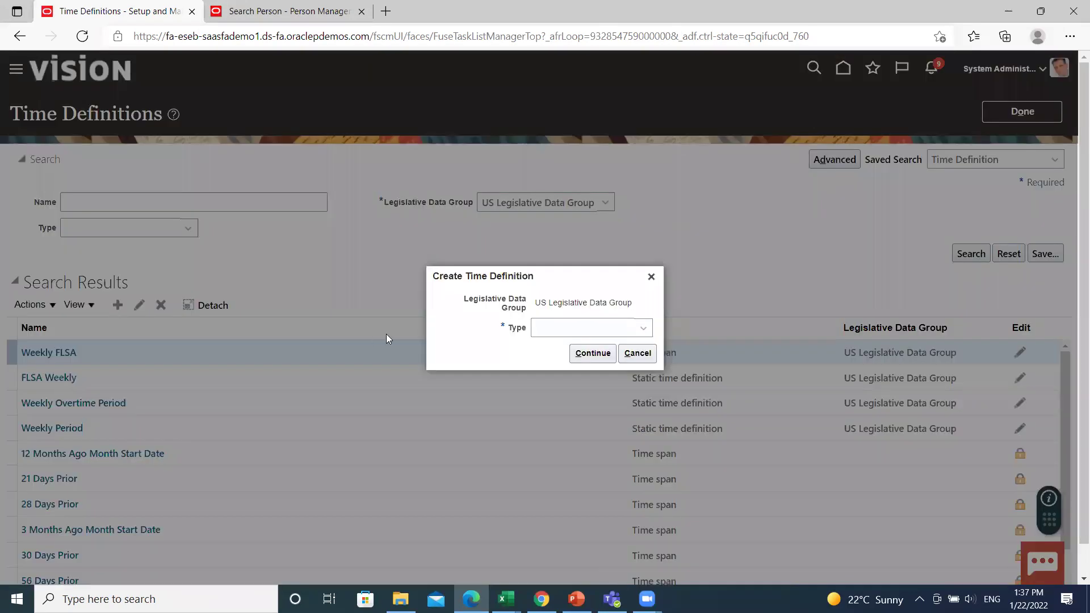
left_click(572, 332)
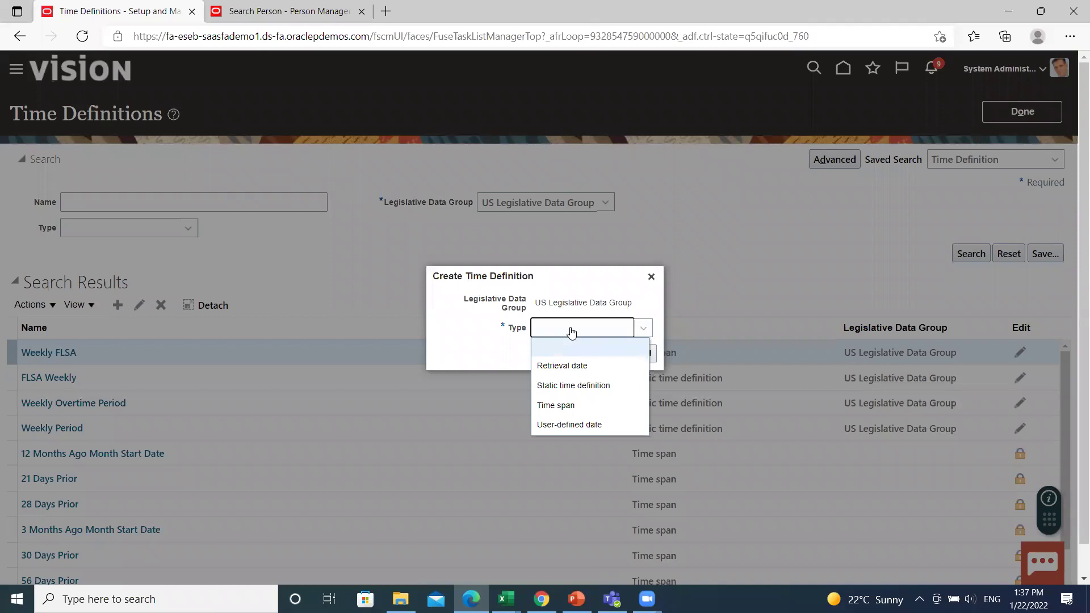
left_click(570, 390)
left_click(591, 354)
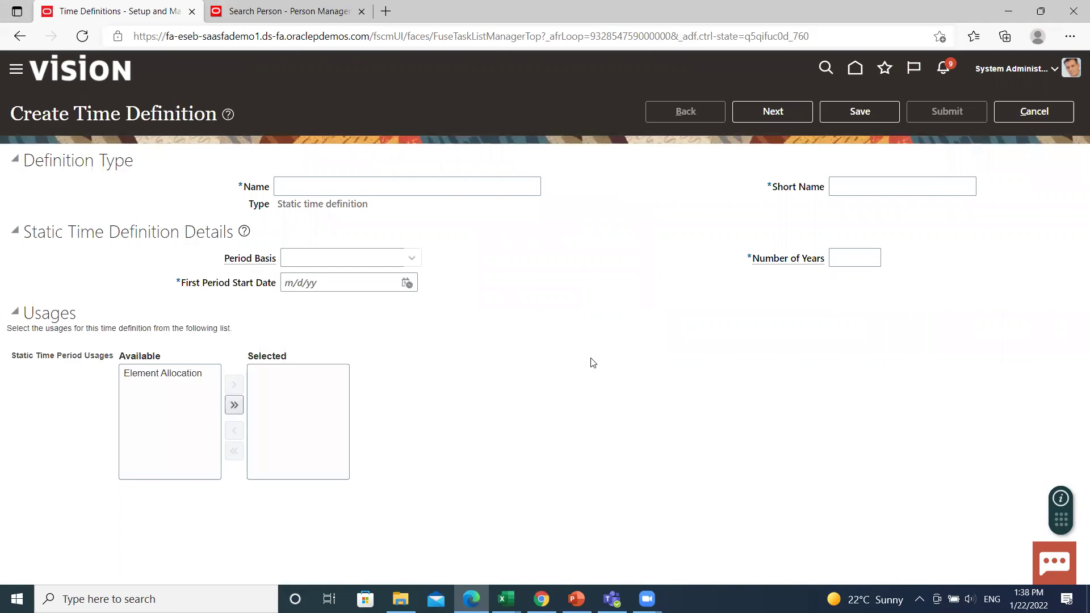
- Name the static time definition BISP_WEEKLY and set its period basis to Weekly
left_click_drag(589, 361, 433, 232)
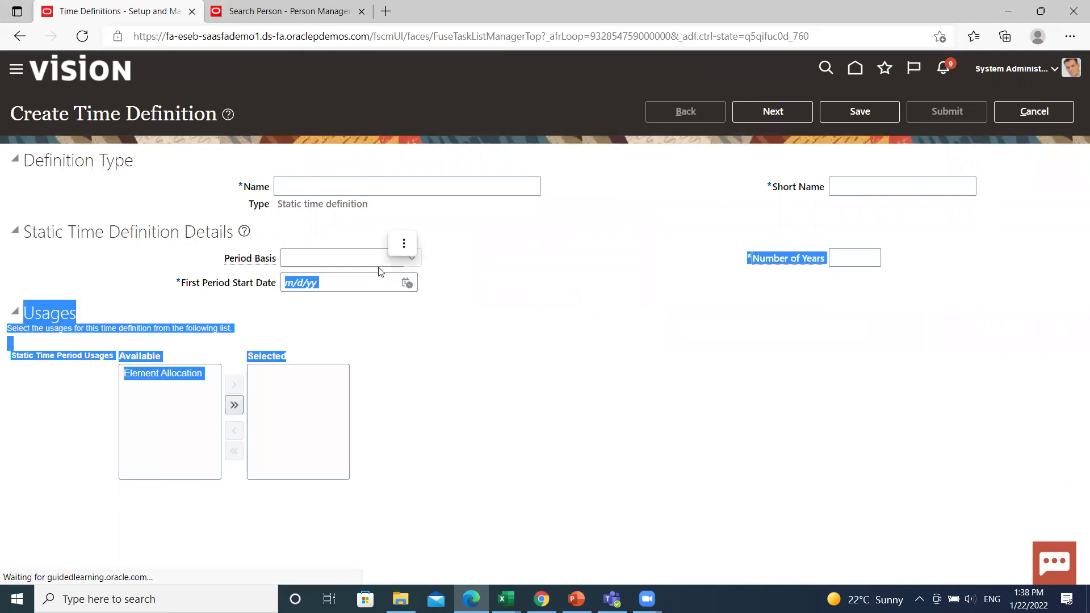
left_click(452, 228)
left_click(371, 187)
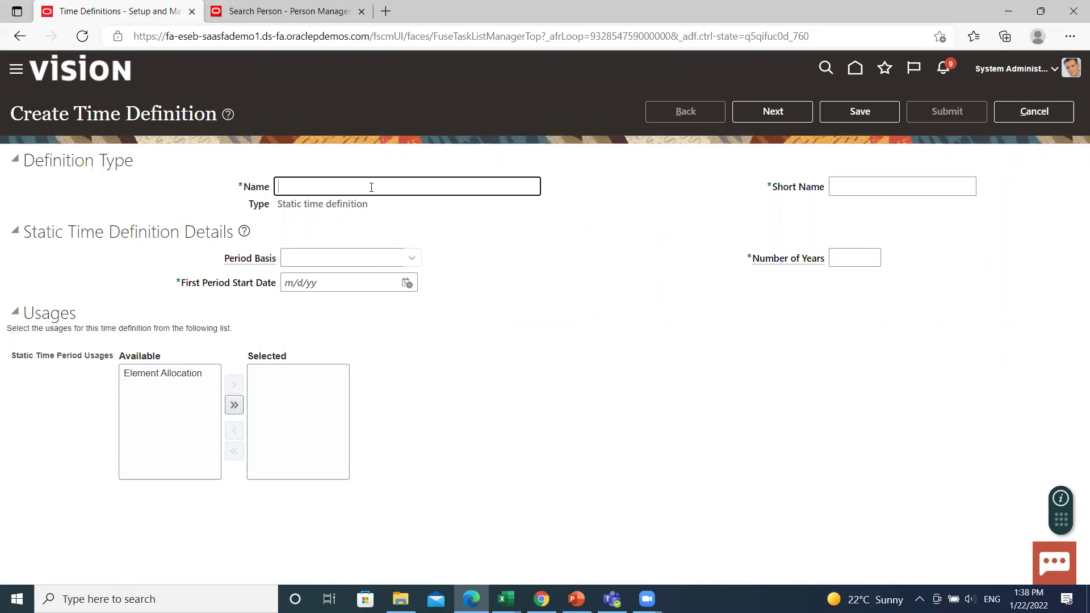
type("BISP_WEEKLY")
left_click(405, 221)
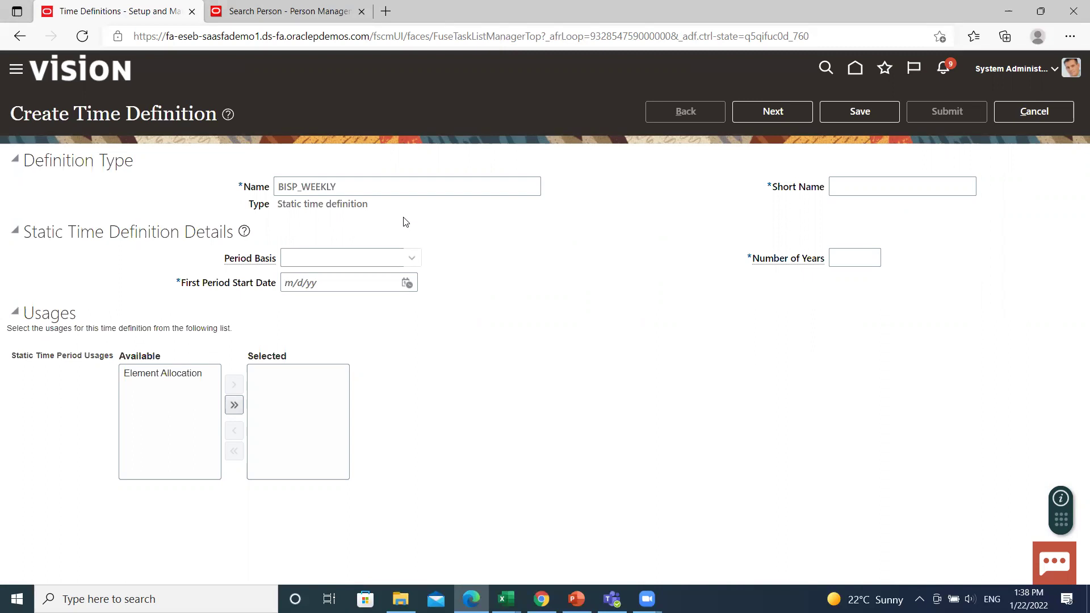
left_click(396, 261)
left_click(409, 259)
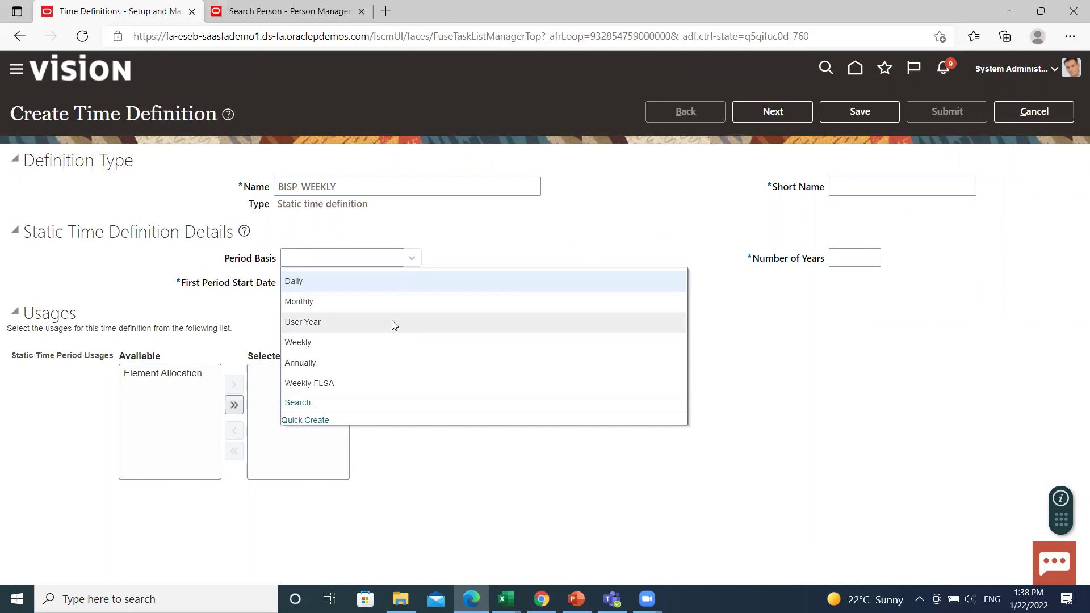
left_click(394, 340)
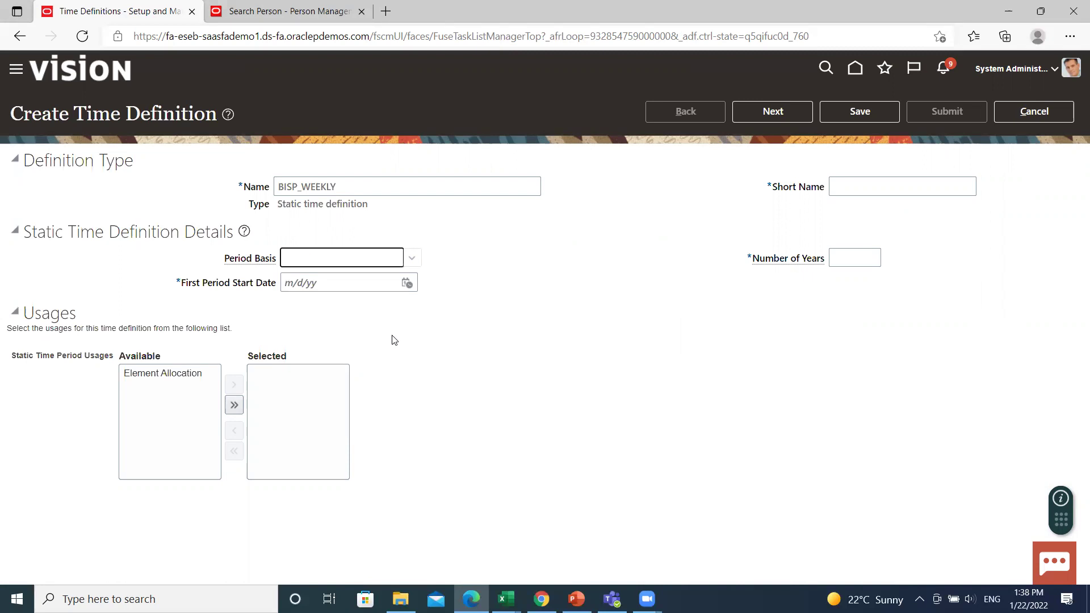
- Set the first period start date to 2/1/22 and the number of years to 3
left_click(406, 283)
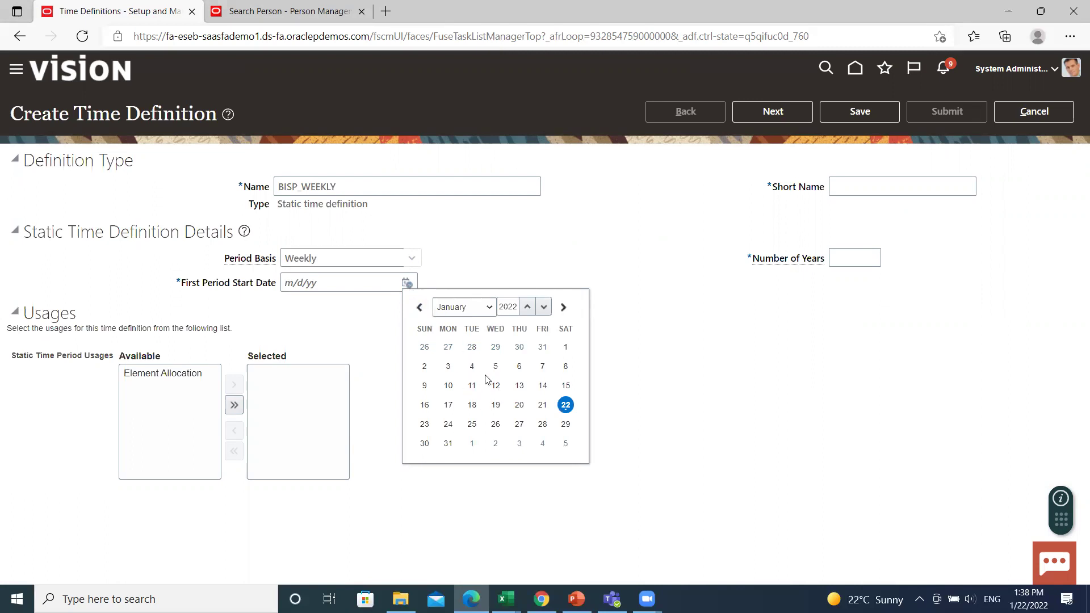
left_click(487, 308)
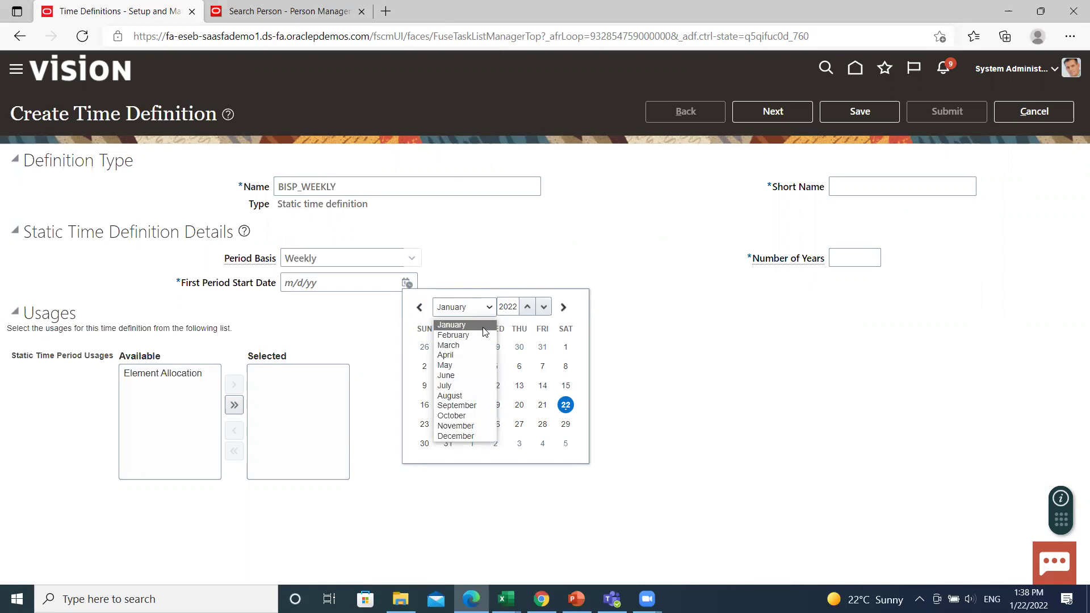
left_click(481, 333)
left_click(474, 347)
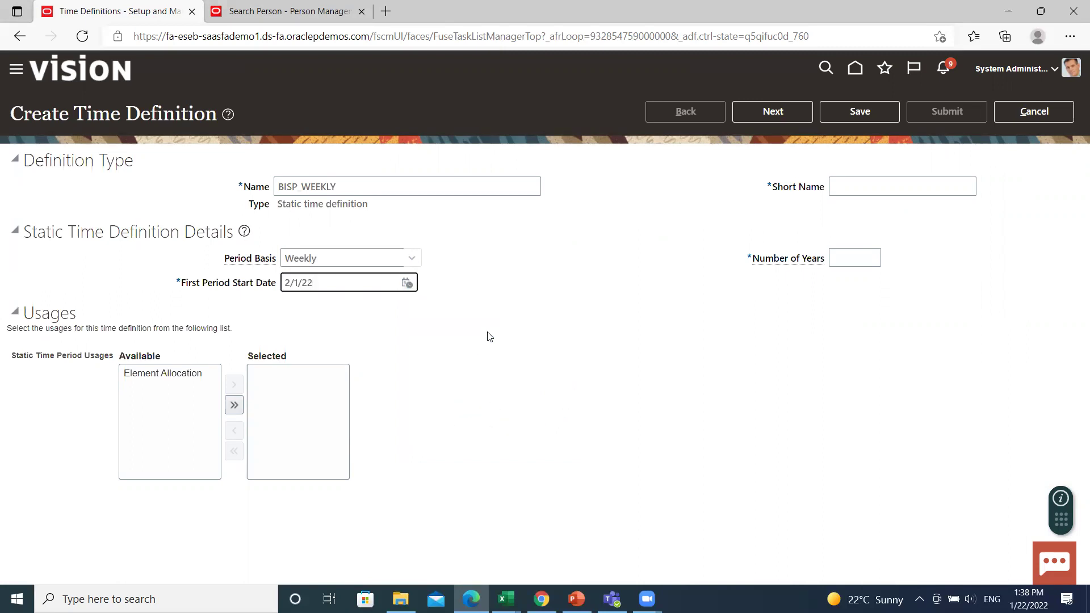
left_click(847, 258)
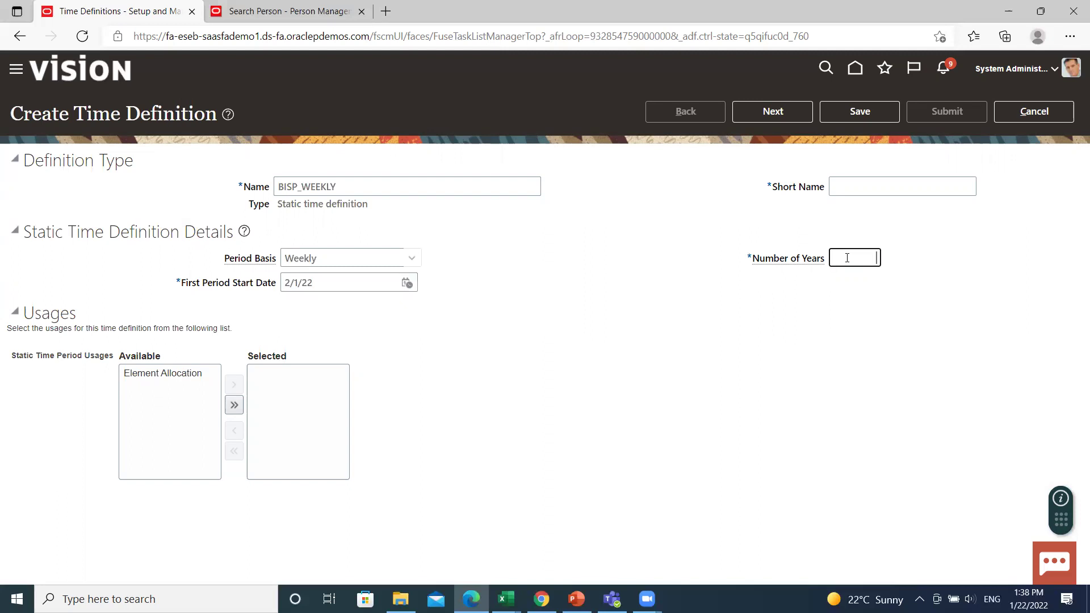
type("3")
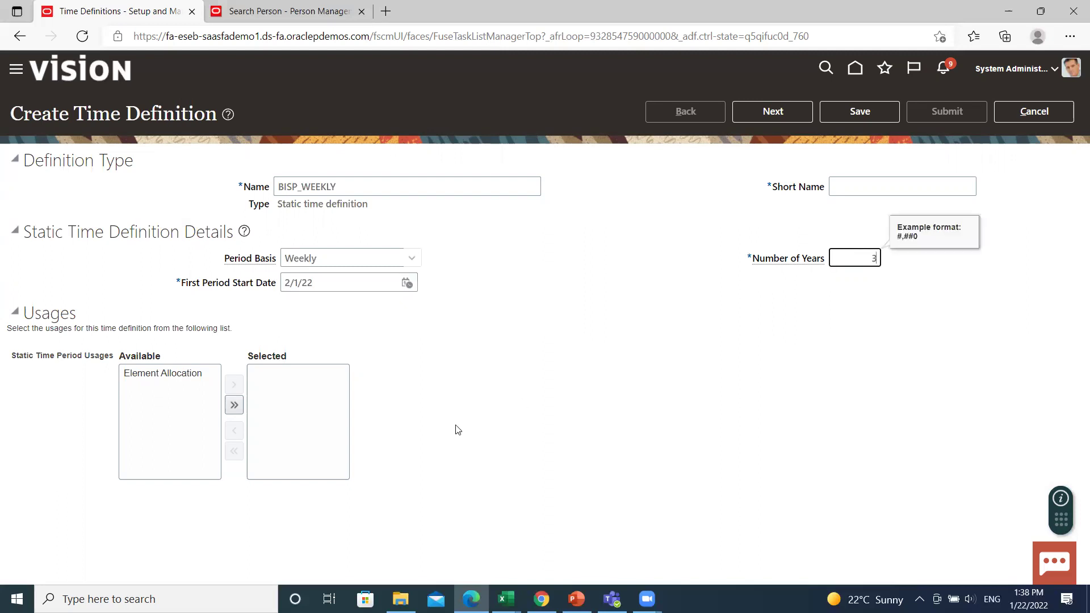
- Add Element Allocation to the definition's selected usages and try to continue to the following page
left_click(195, 377)
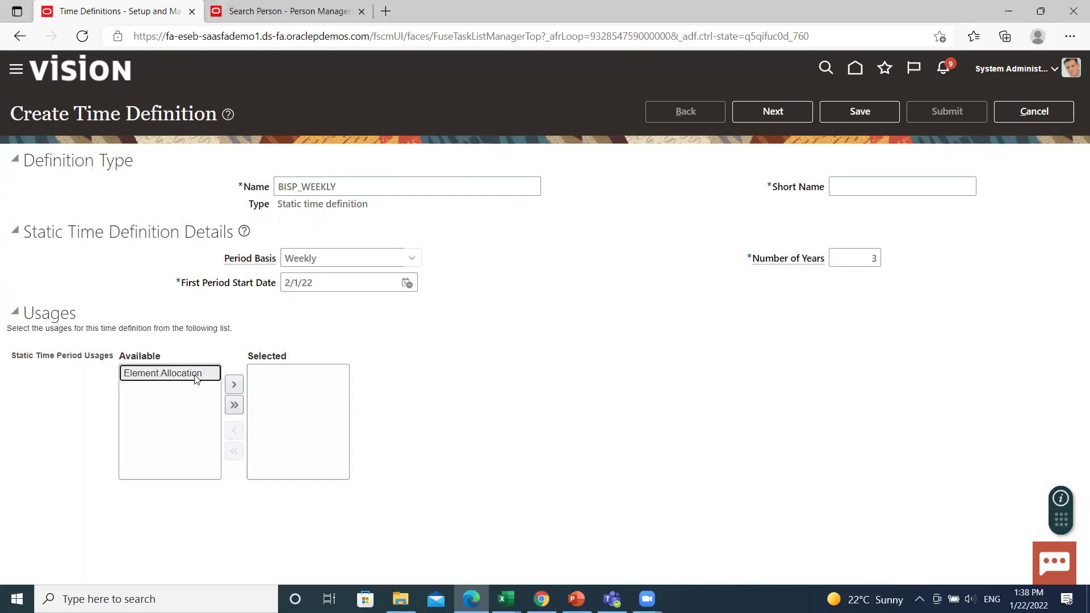
left_click(234, 384)
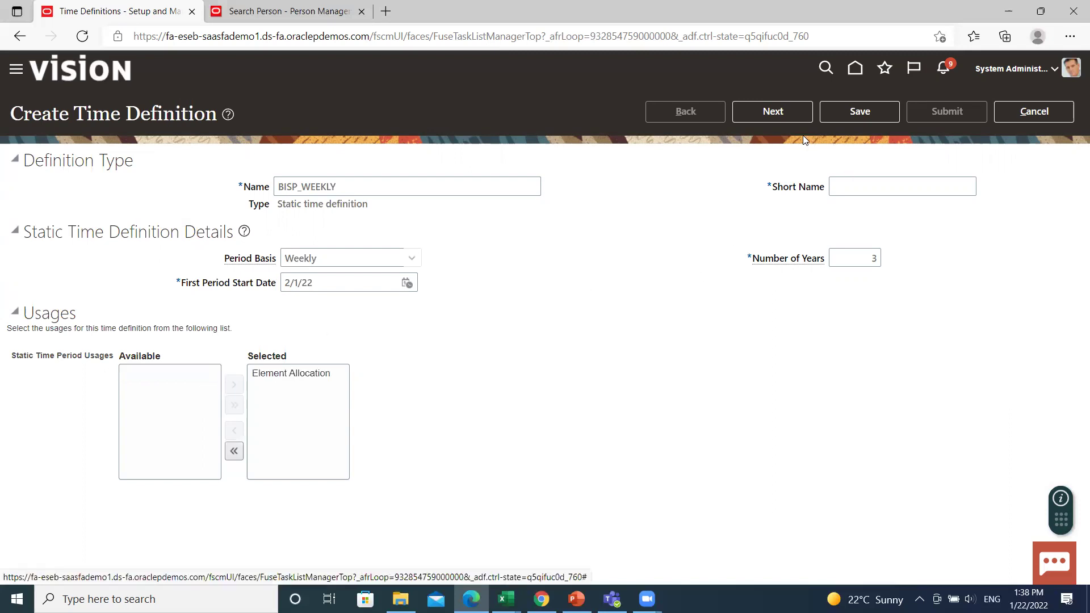
left_click(780, 117)
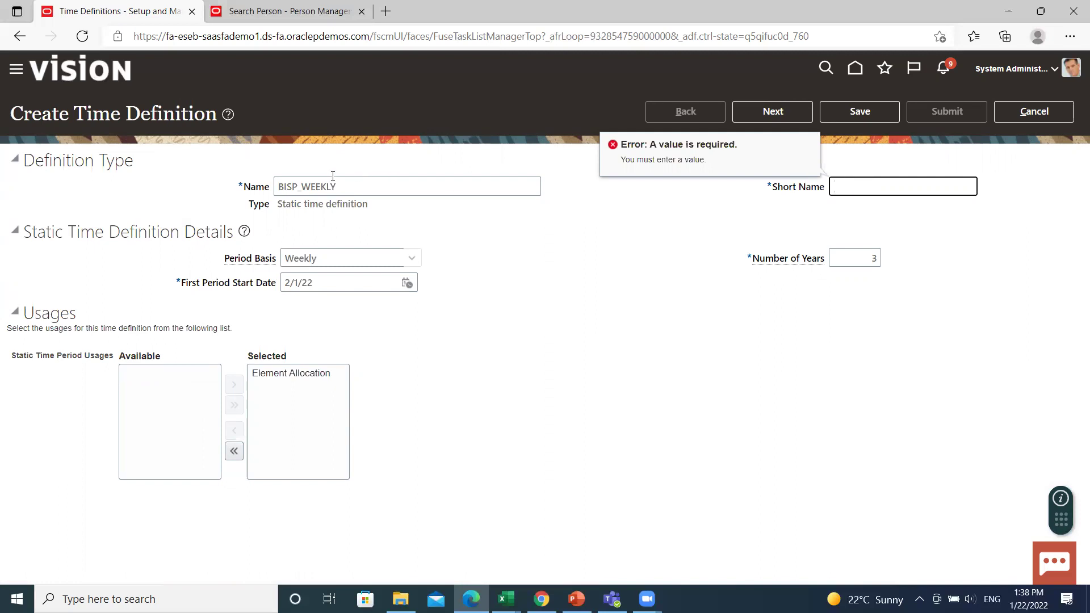
- Copy the name BISP_WEEKLY into the short name, continue to the Generate Time Periods page and submit the definition
left_click_drag(279, 186, 372, 207)
key("ctrl+c")
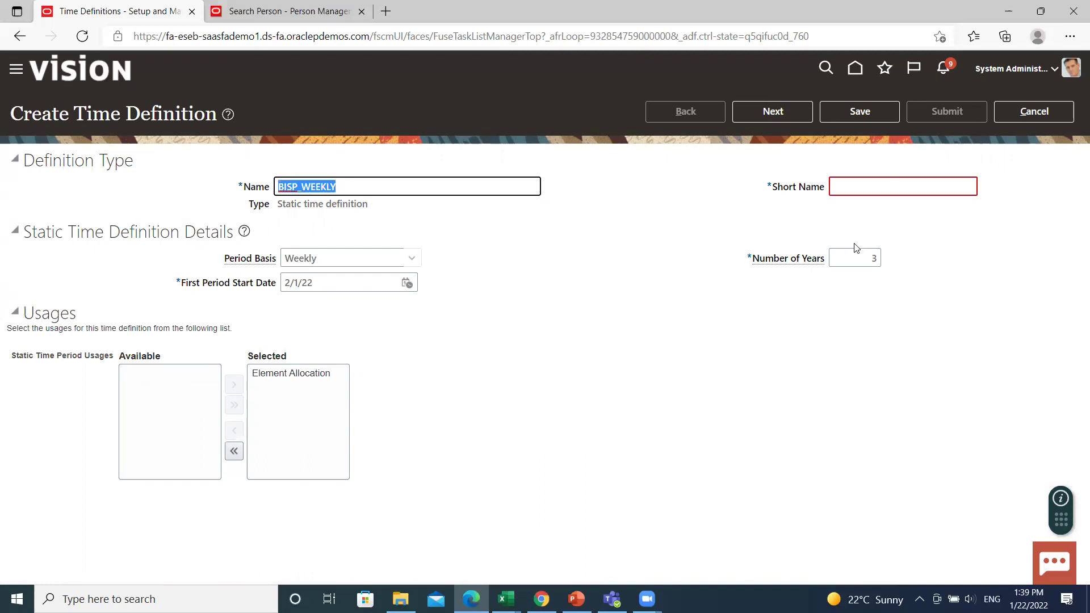
left_click(857, 188)
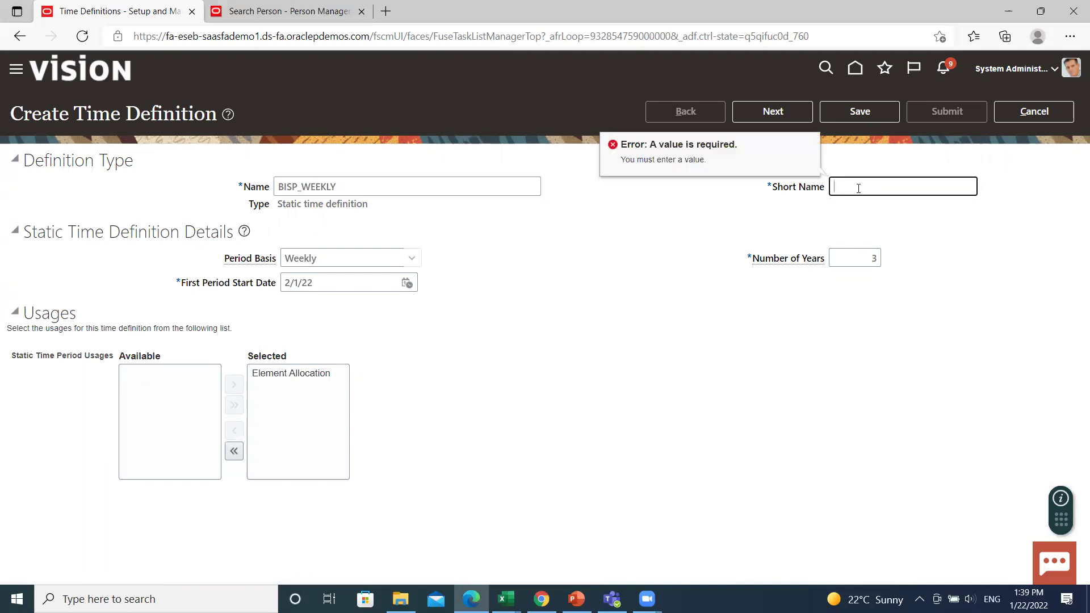
key("ctrl+v")
left_click(772, 112)
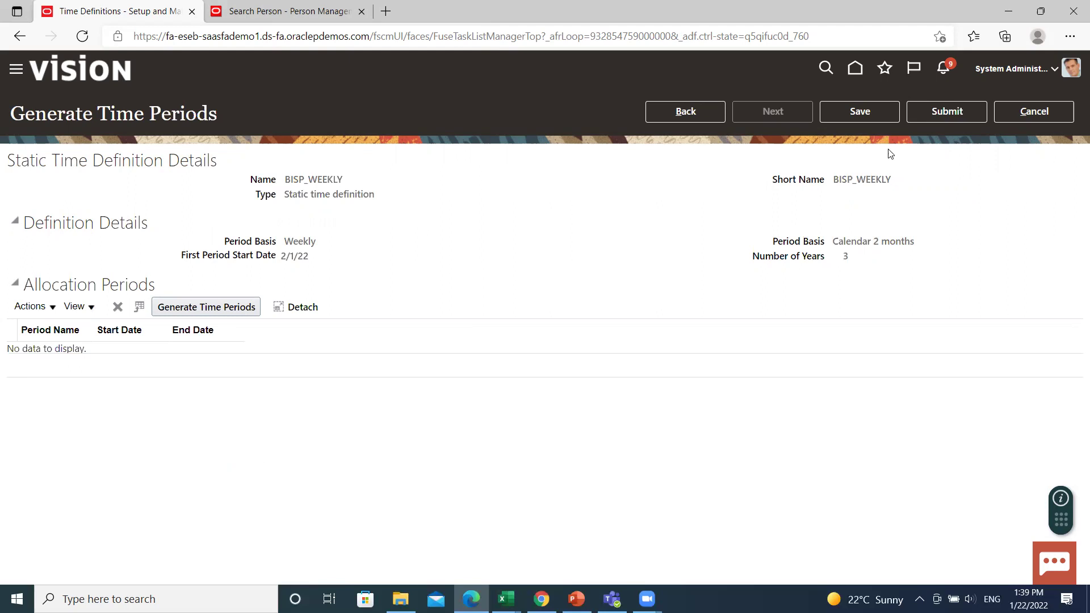
left_click(936, 115)
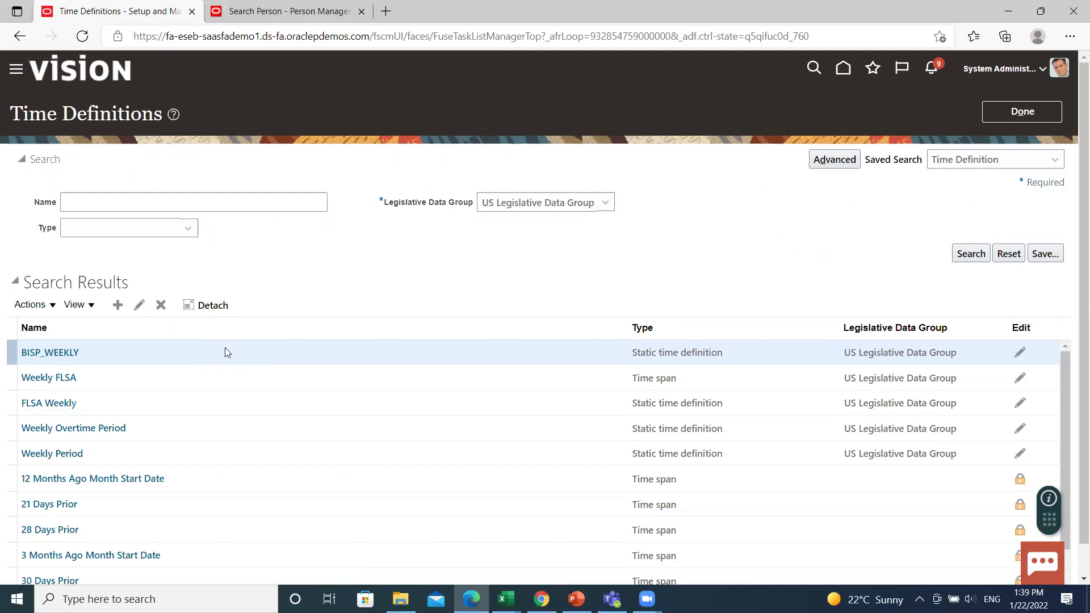
- Start creating another time definition for the US Legislative Data Group with the type Time span
left_click(118, 306)
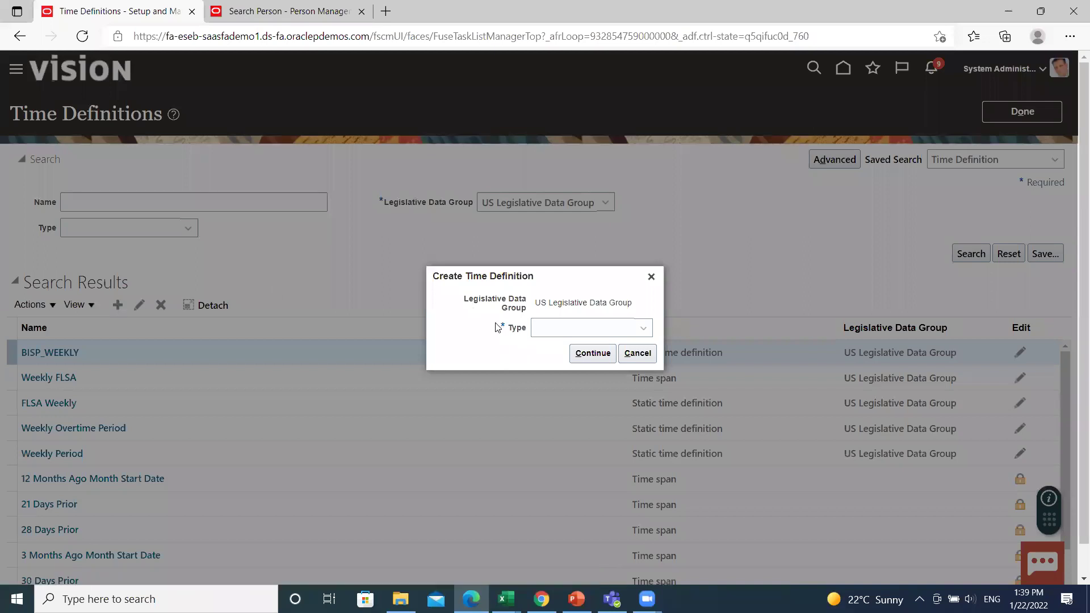
left_click(585, 331)
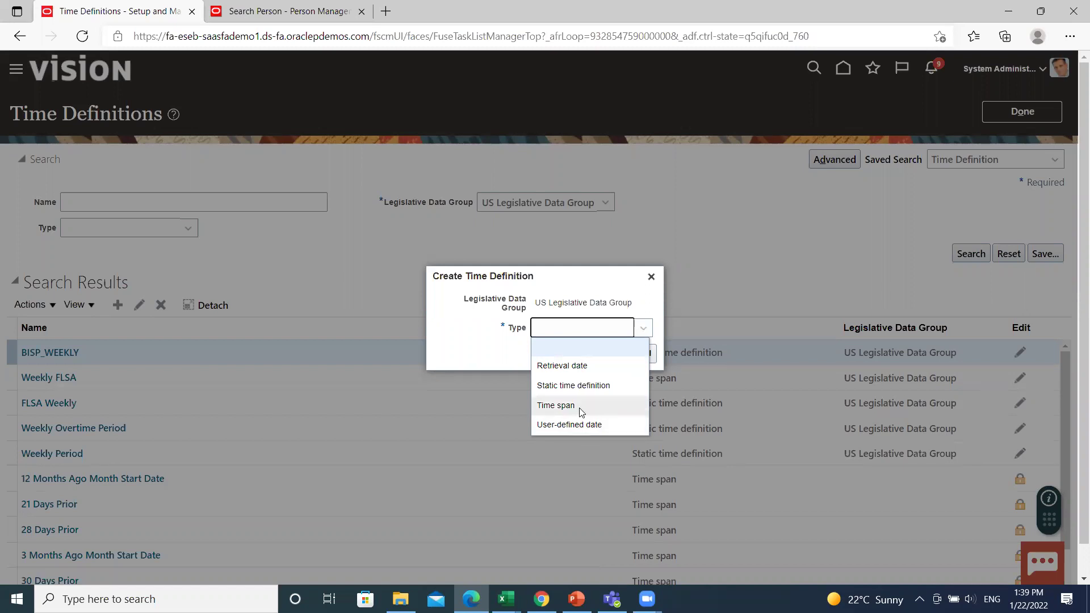
left_click(581, 411)
left_click(593, 353)
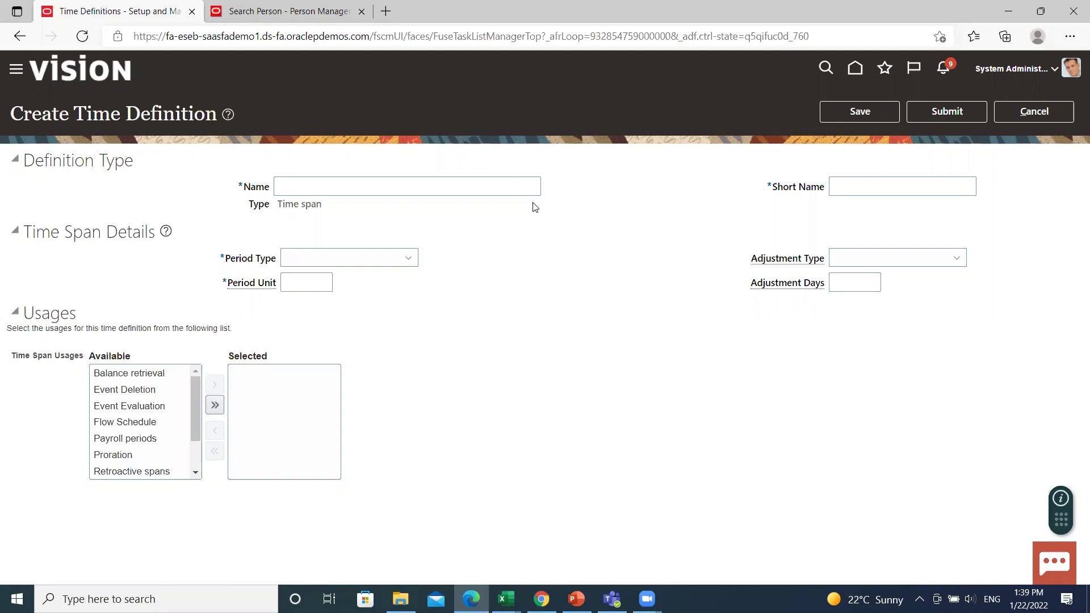
- Name the new time span definition BISP_MONTHLY
left_click(409, 260)
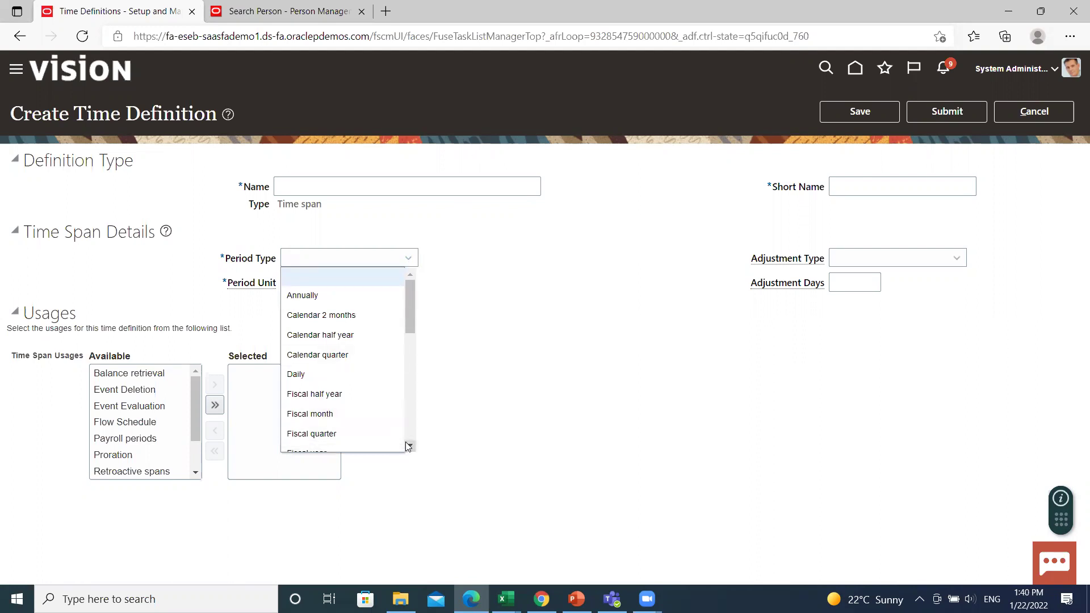
left_click(363, 226)
left_click(353, 185)
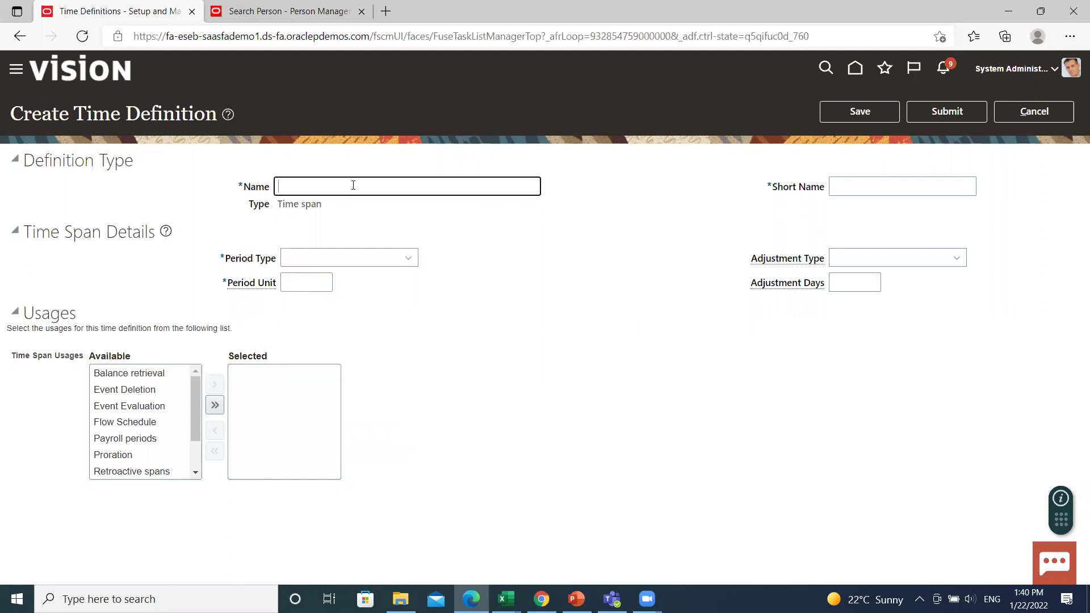
type("BISPMONTHLY")
left_click(401, 300)
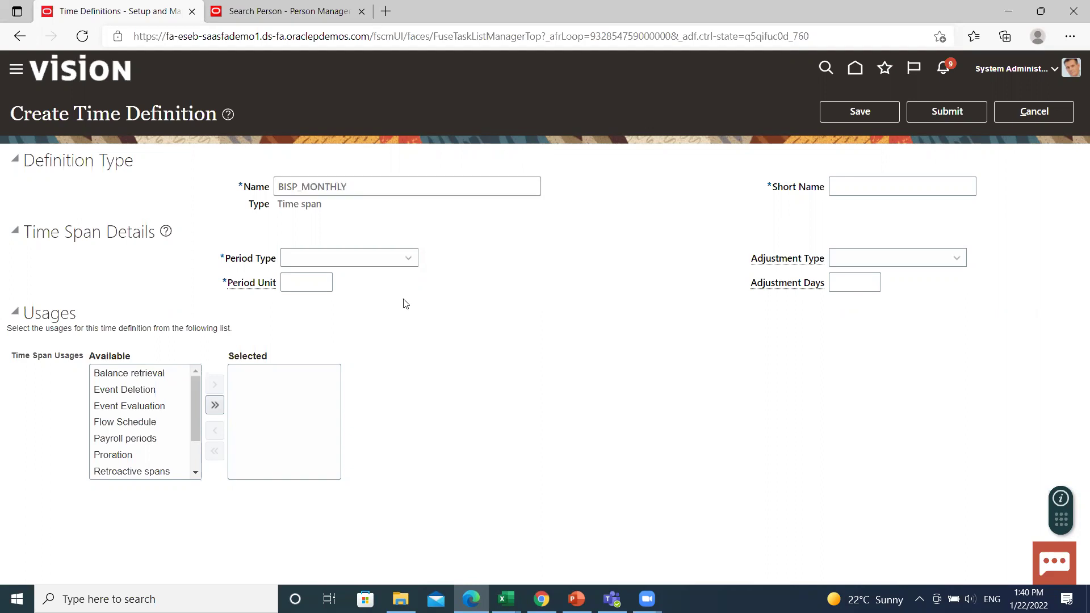
- Set the time span's period type to Monthly, its period unit to 30 and its adjustment type to No Adjustments
left_click(408, 259)
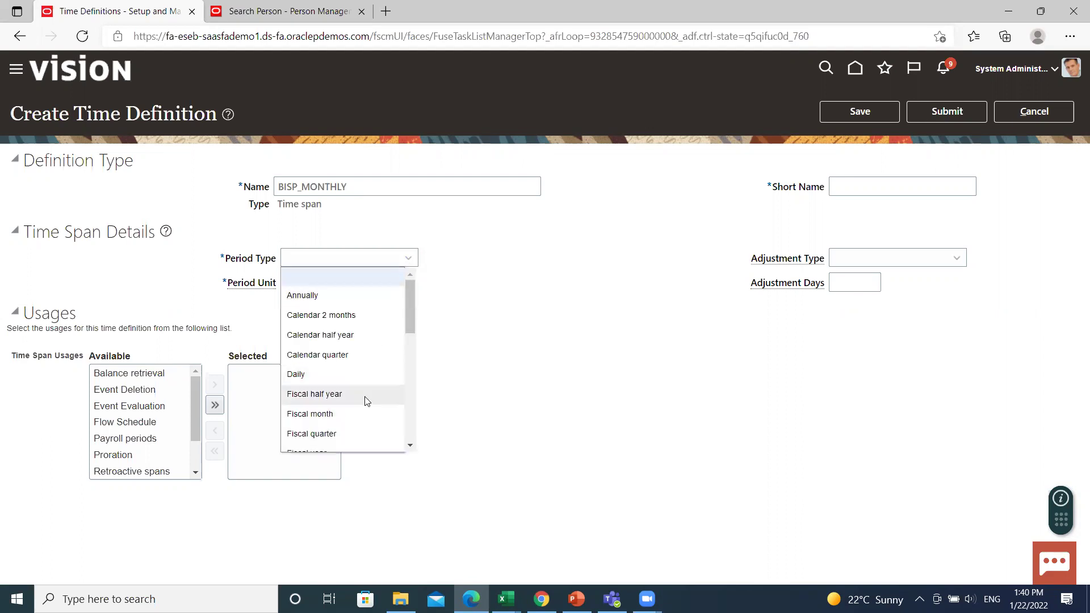
left_click(409, 446)
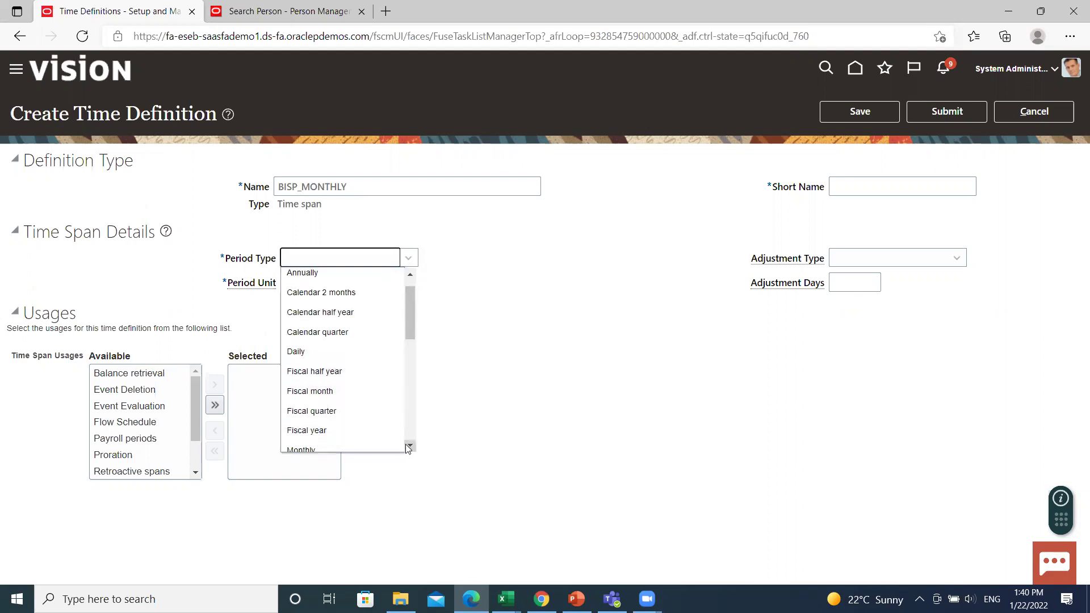
left_click(408, 446)
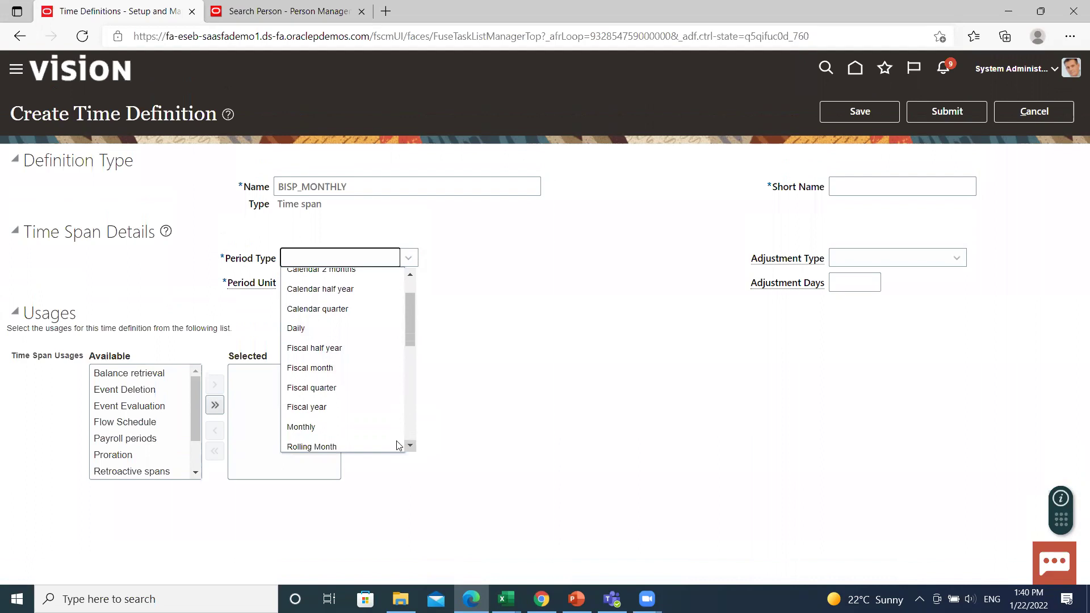
left_click(355, 436)
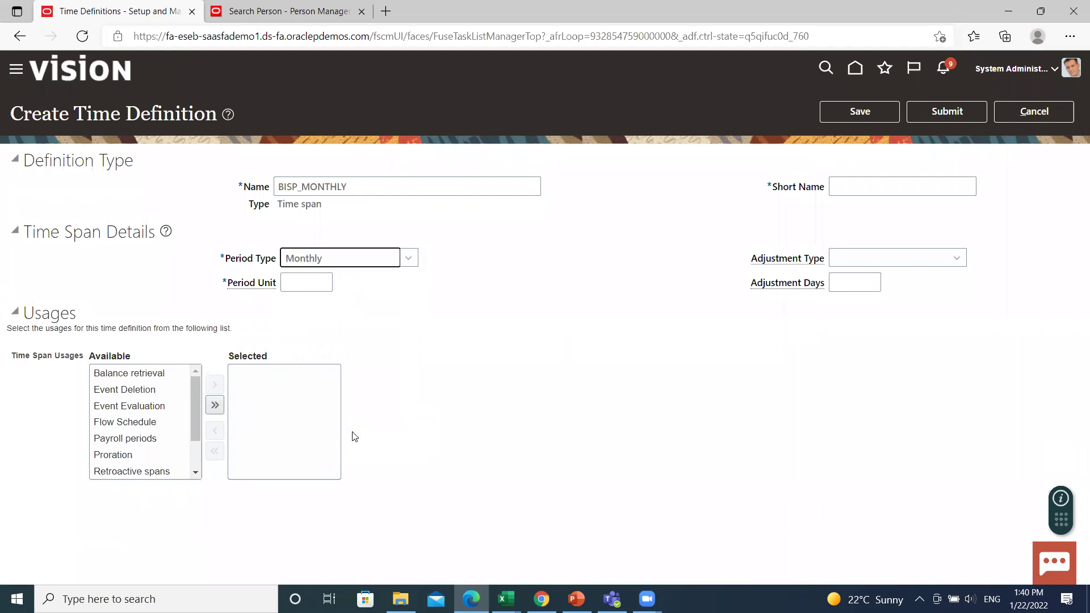
left_click(287, 280)
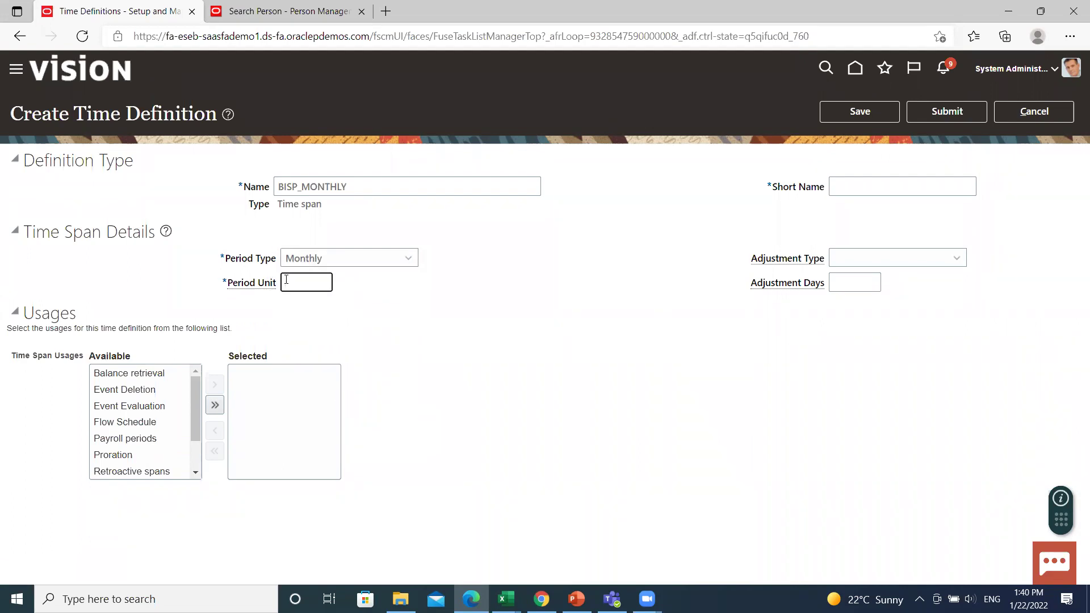
type("30")
left_click(380, 300)
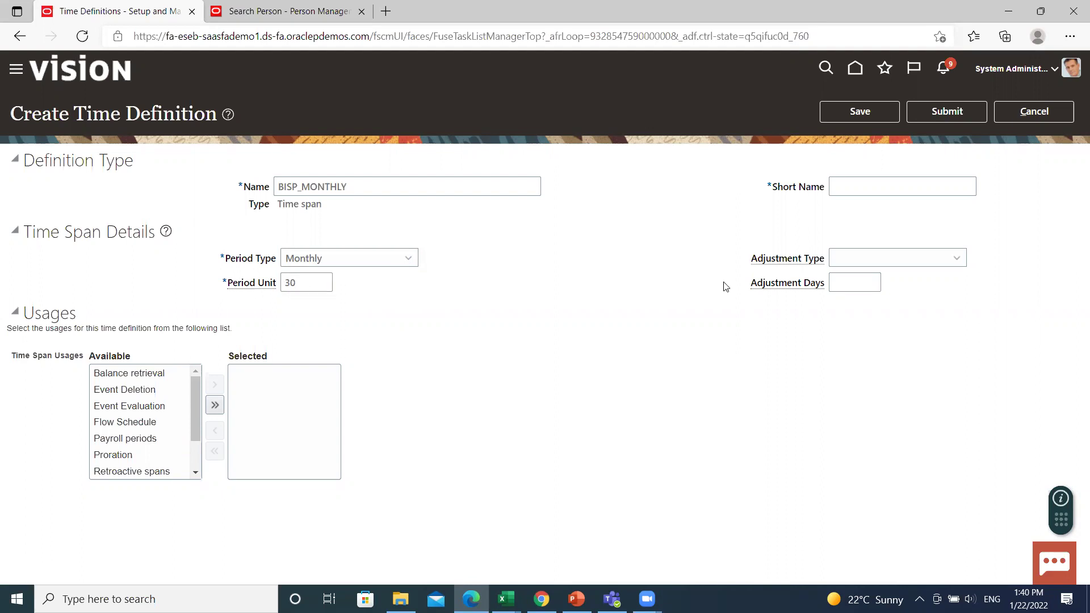
left_click(887, 259)
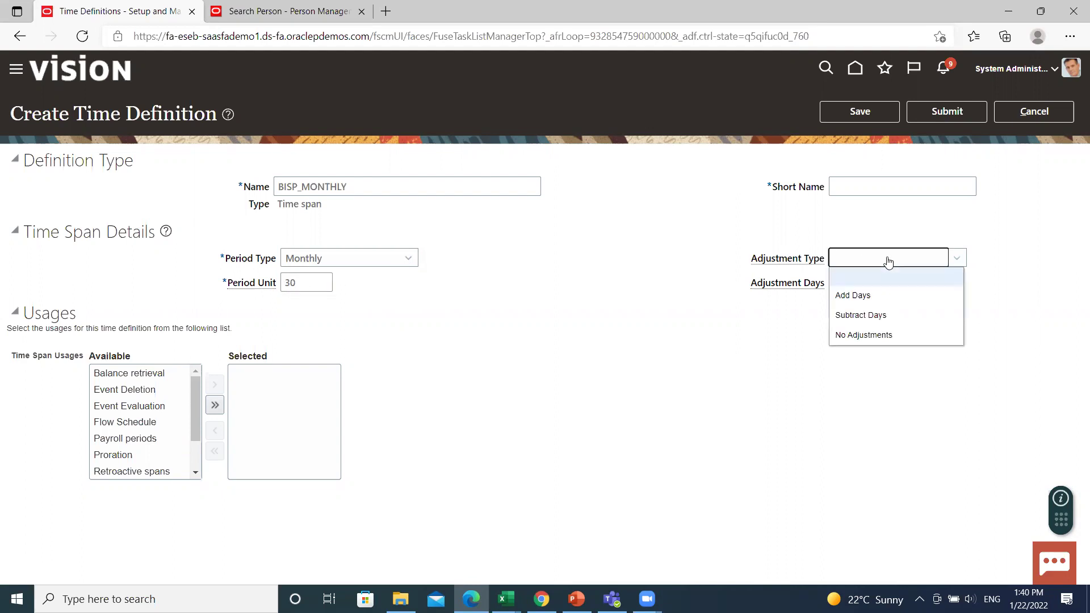
left_click(871, 337)
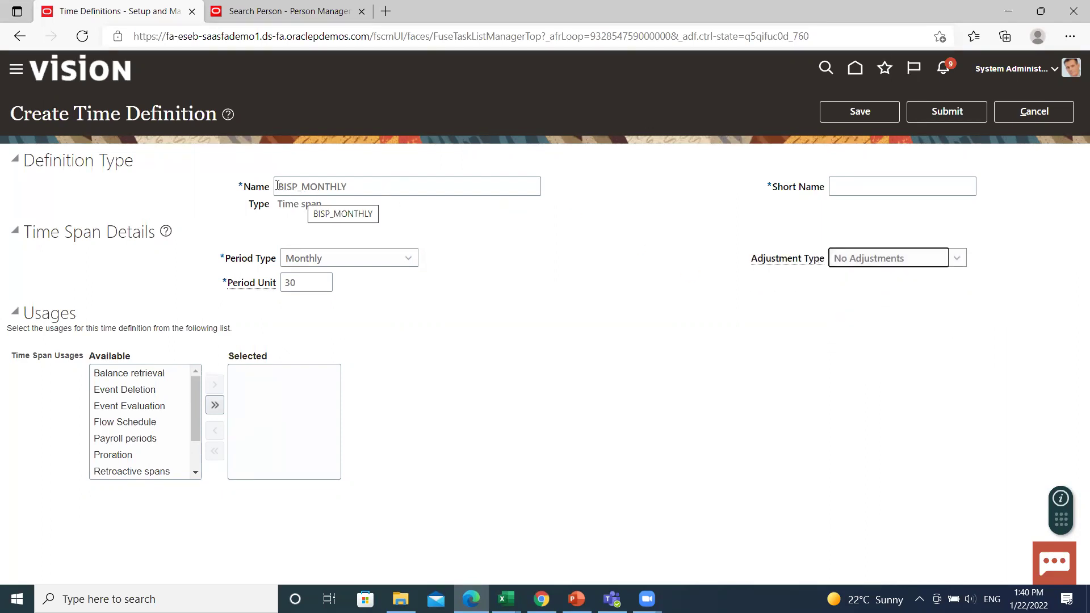
- Copy the name BISP_MONTHLY into the definition's short name
left_click_drag(278, 185, 391, 192)
key("ctrl+c")
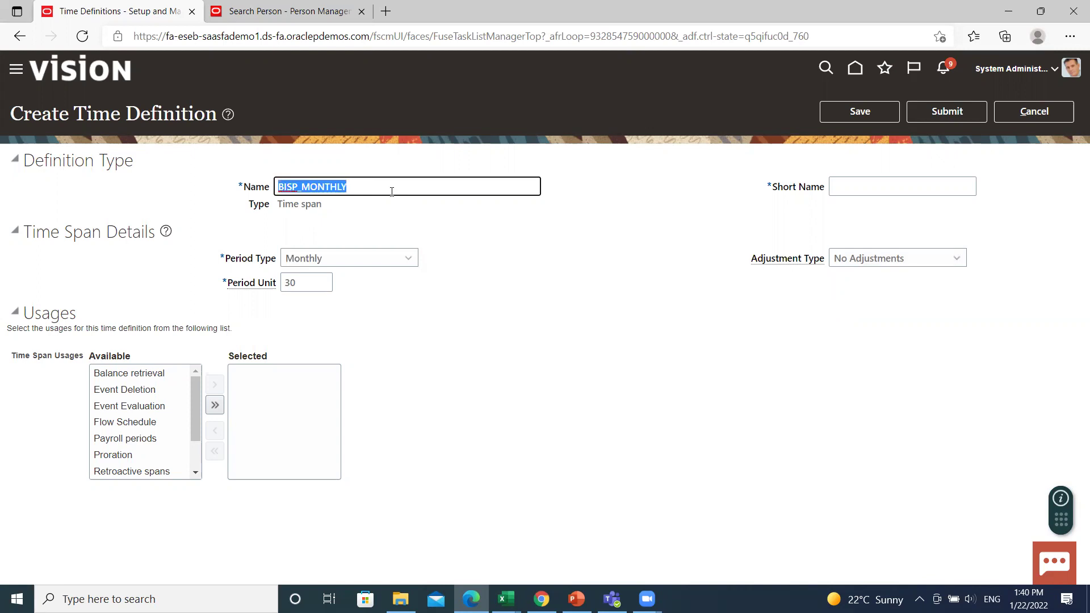
left_click(900, 189)
key("ctrl+v")
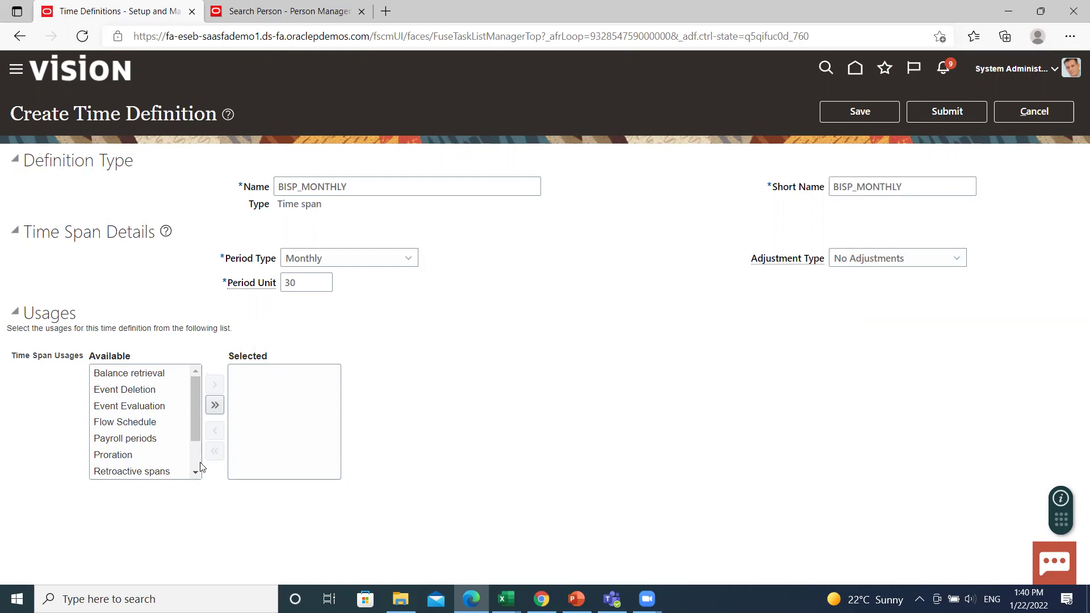
- Add Third-Party Payments to the selected time span usages and submit the definition
scroll(195, 476, "down", 2)
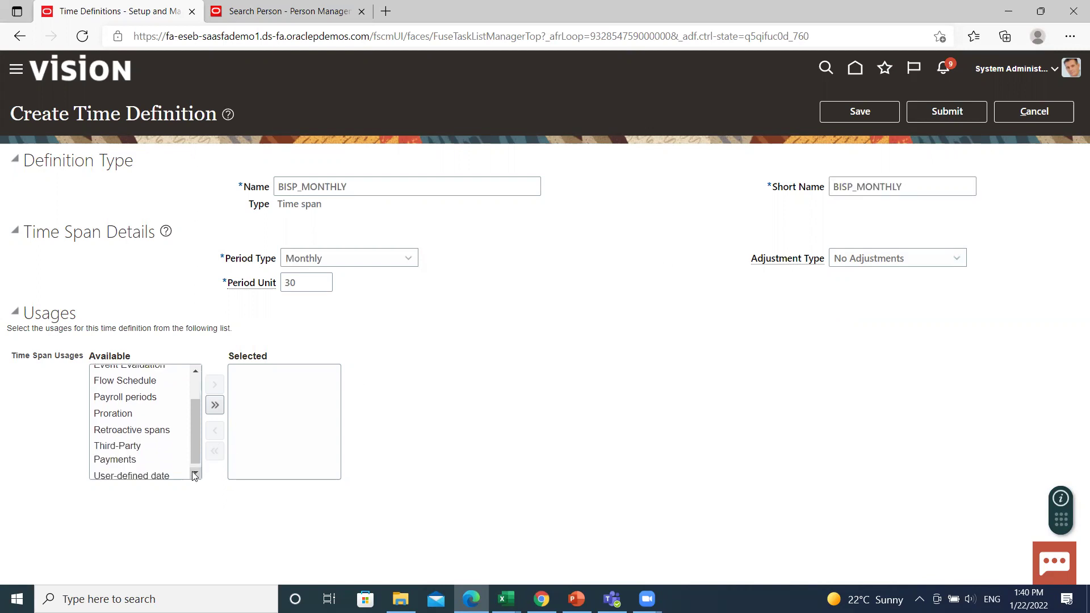
left_click(161, 454)
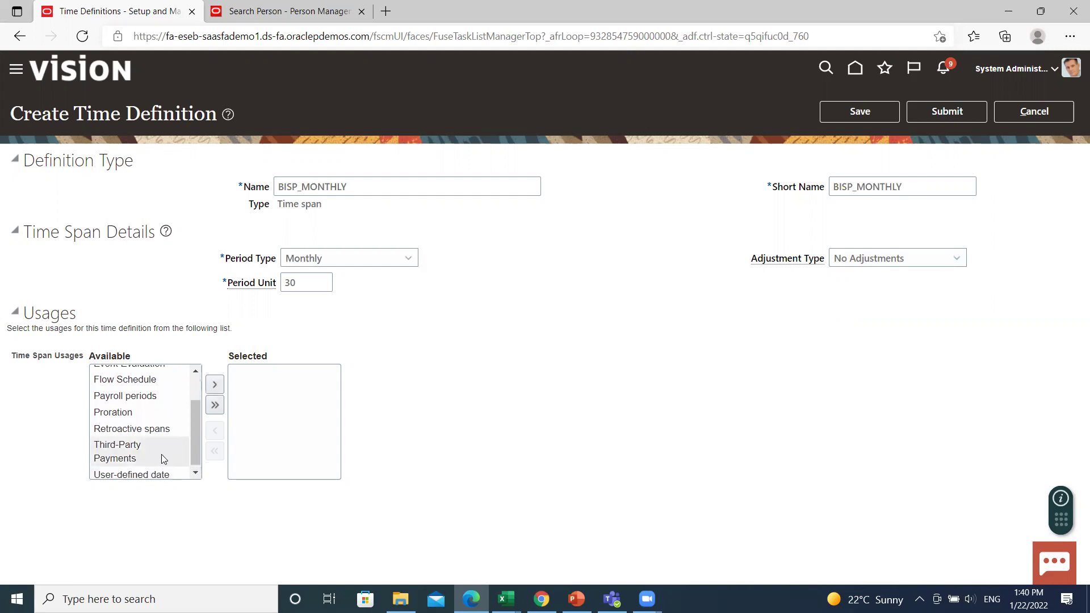
left_click(216, 386)
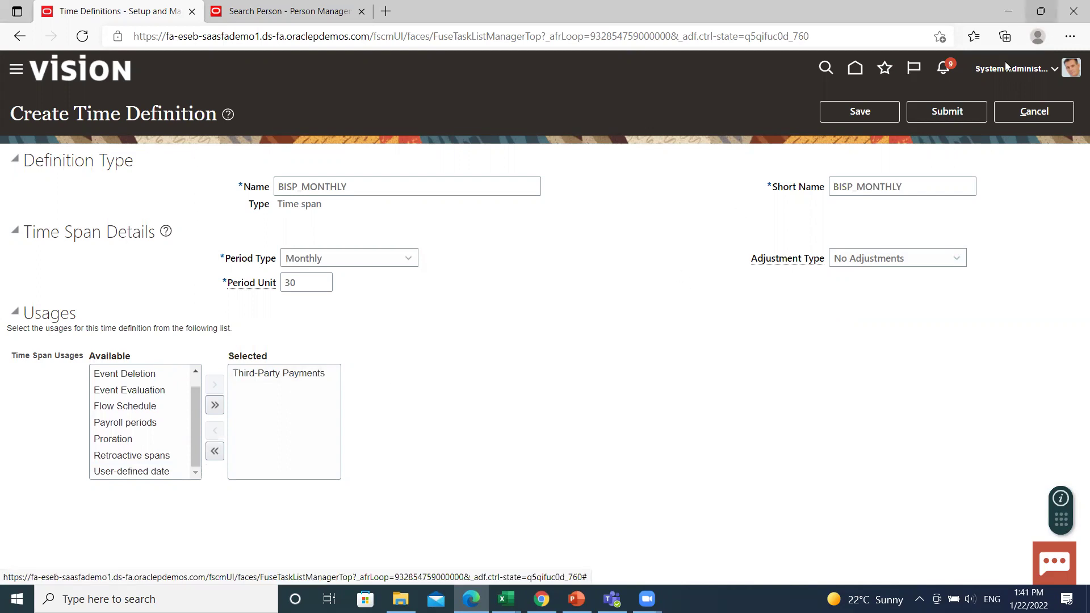
left_click(955, 117)
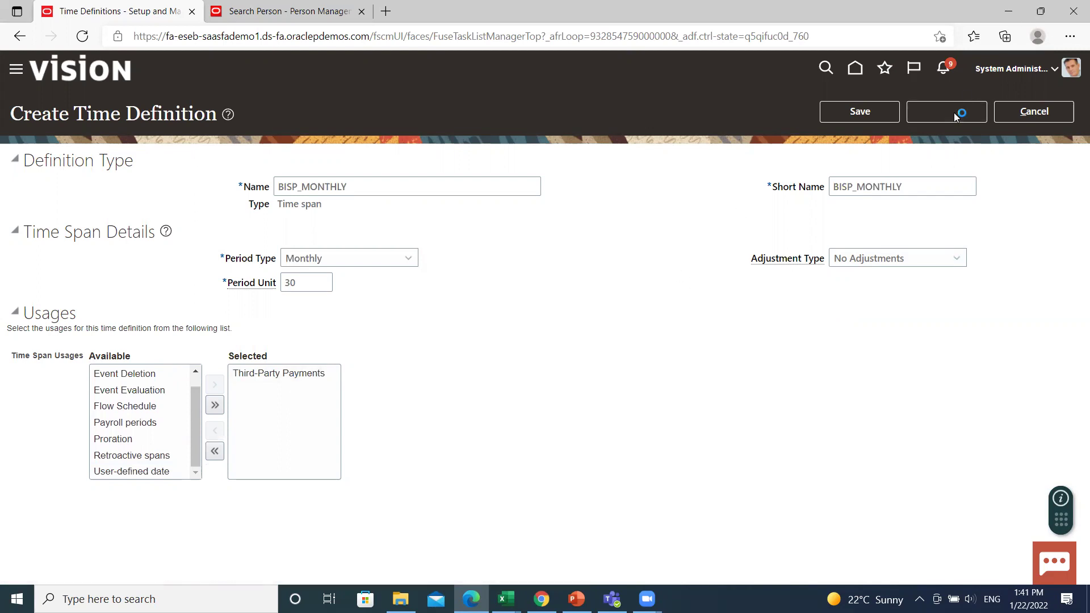